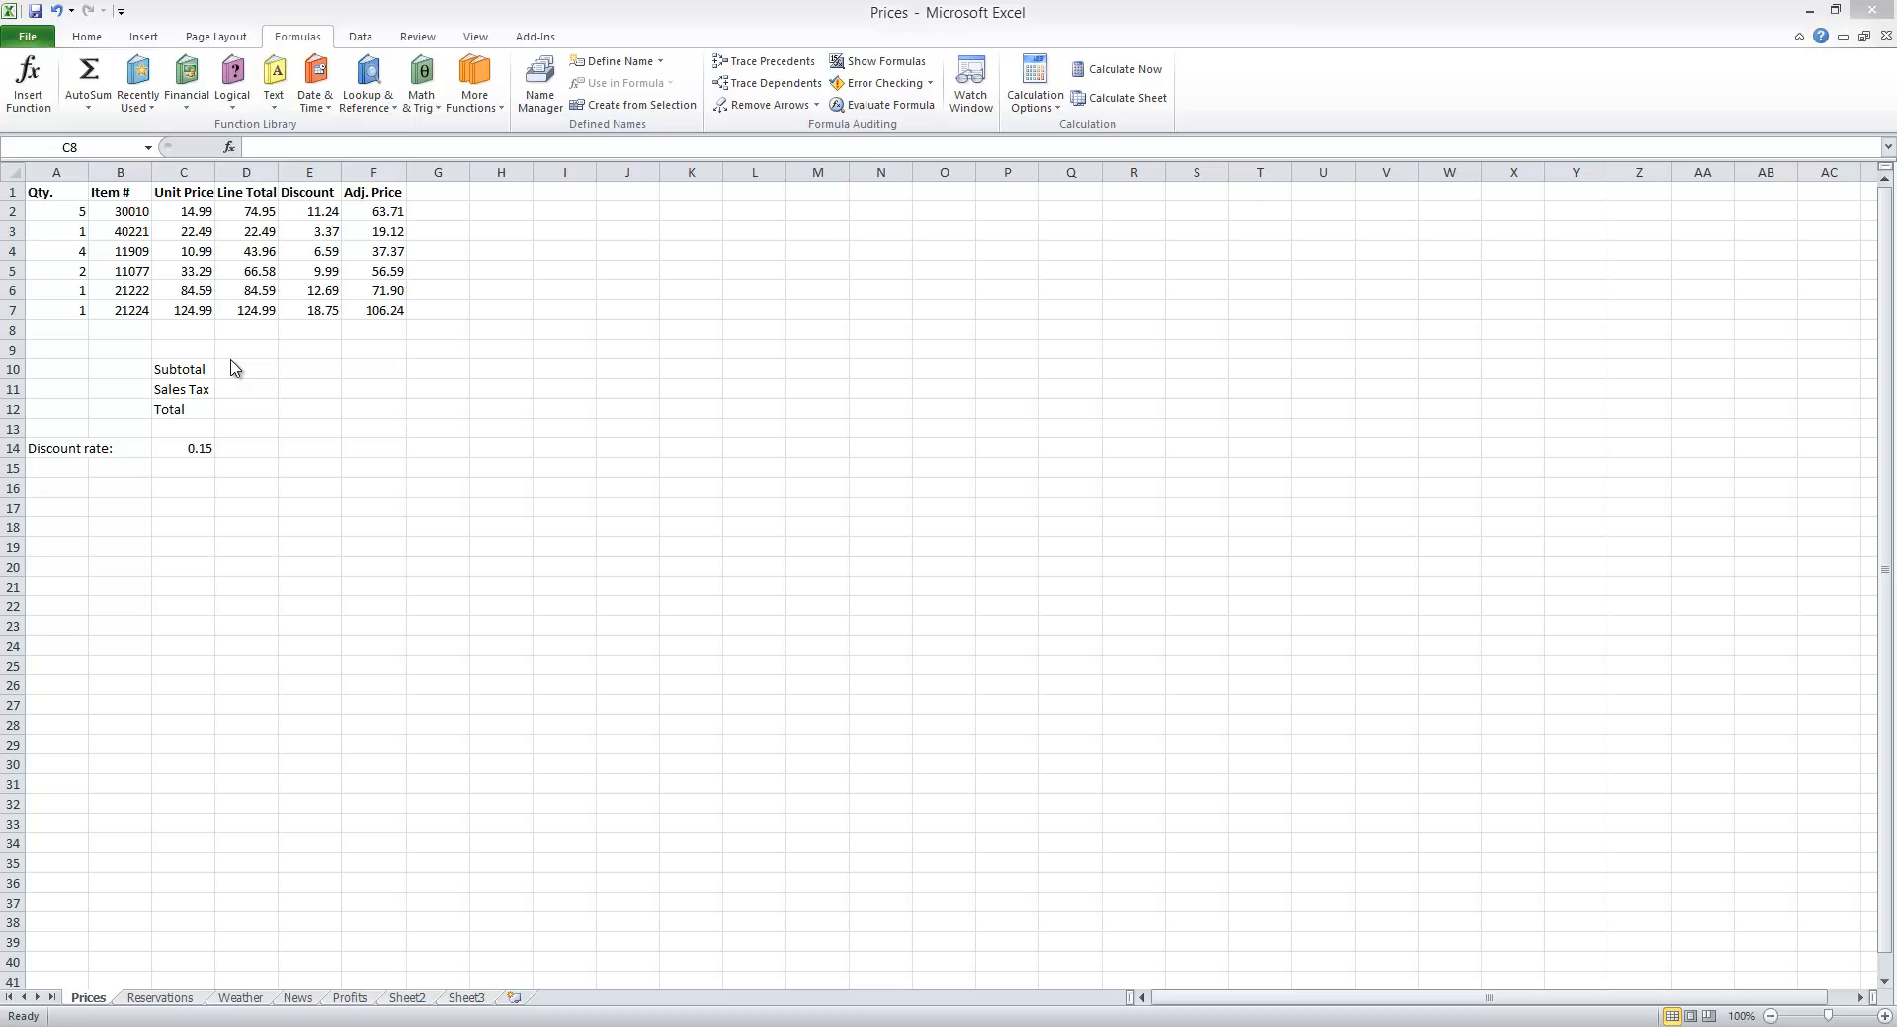
# Step: Enter the labels Average, Count, Min and Max in cells A9 through D9
pyautogui.click(67, 352)
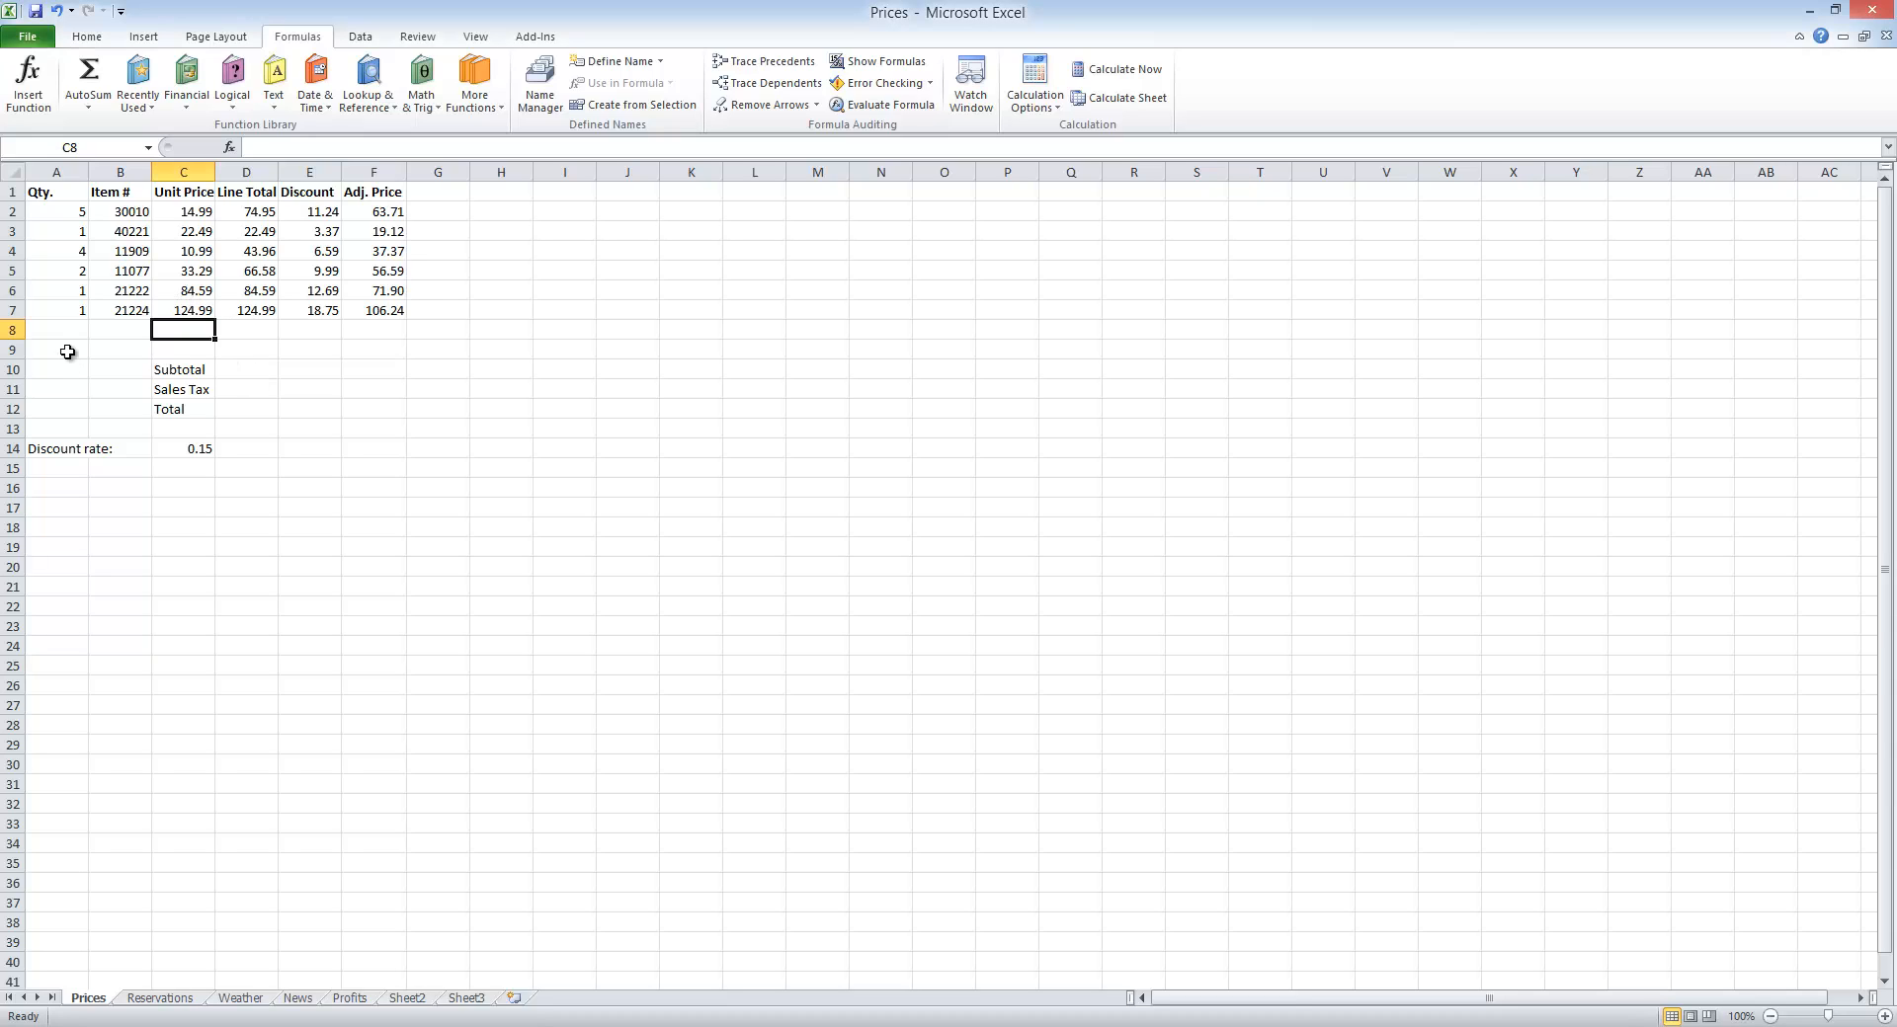
pyautogui.click(67, 352)
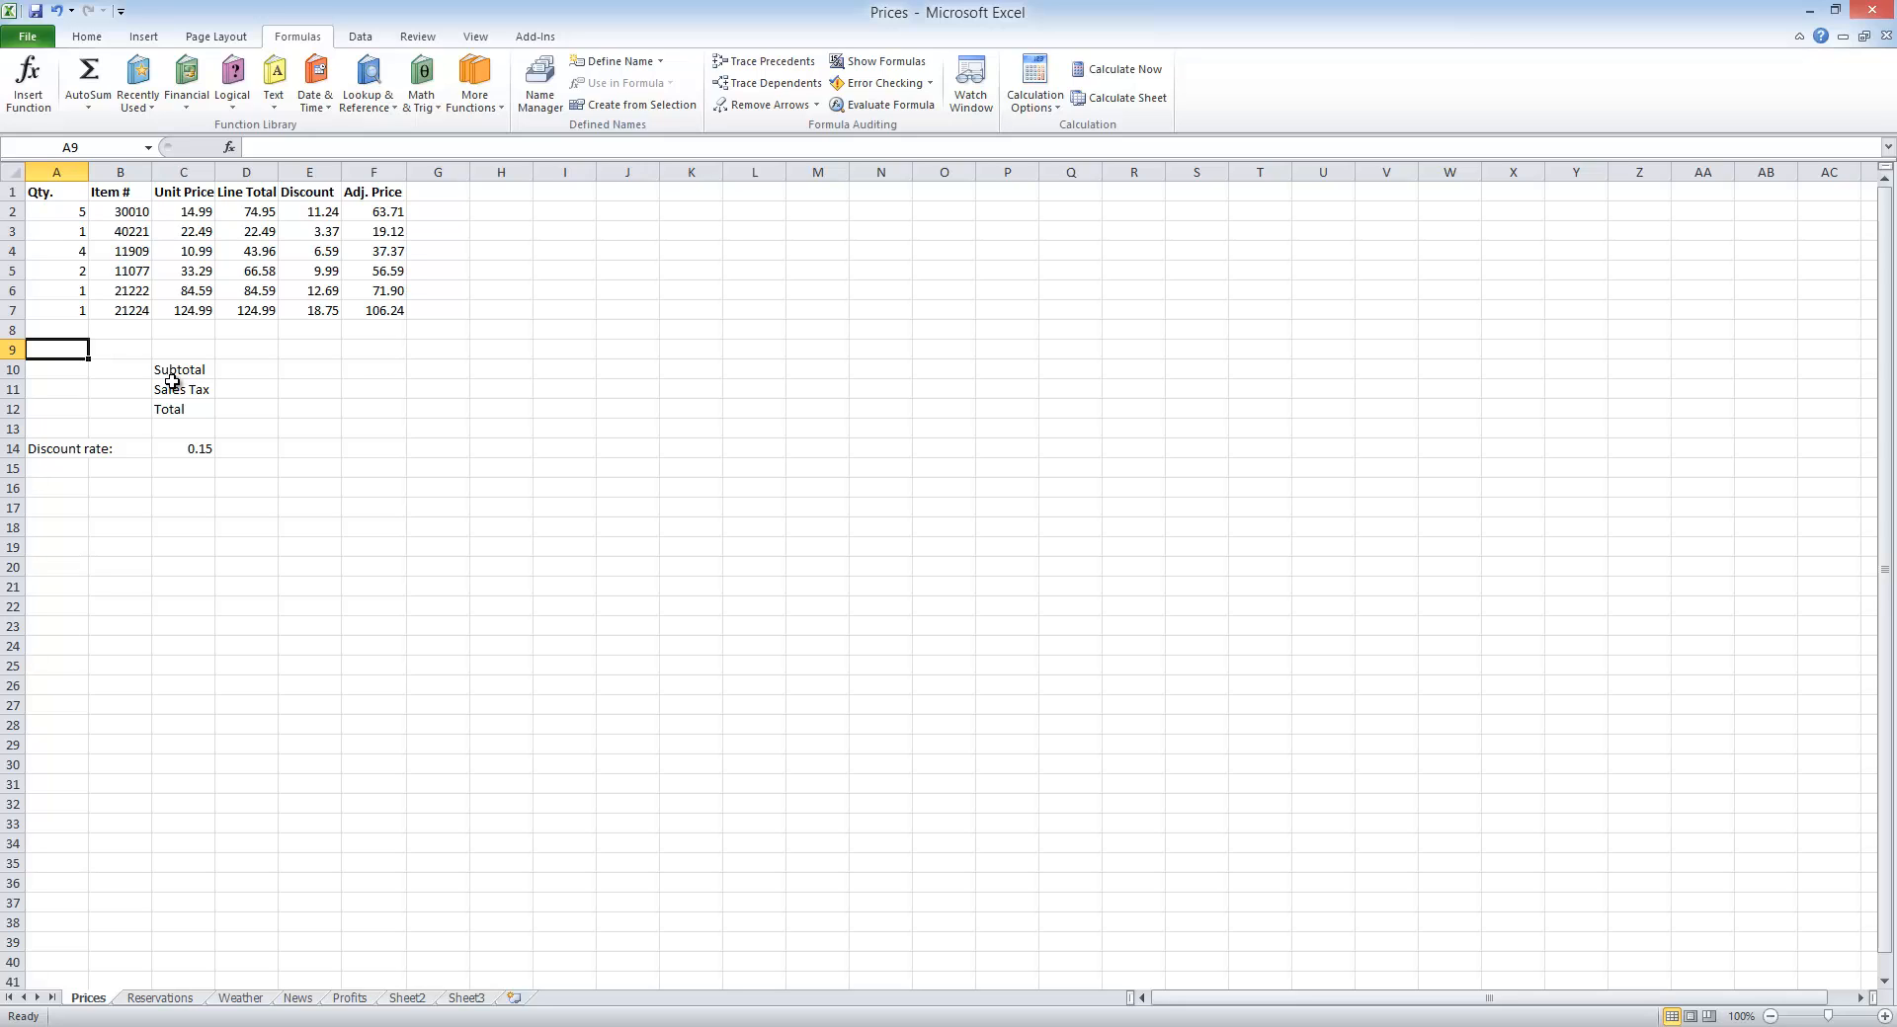
pyautogui.write('Avera')
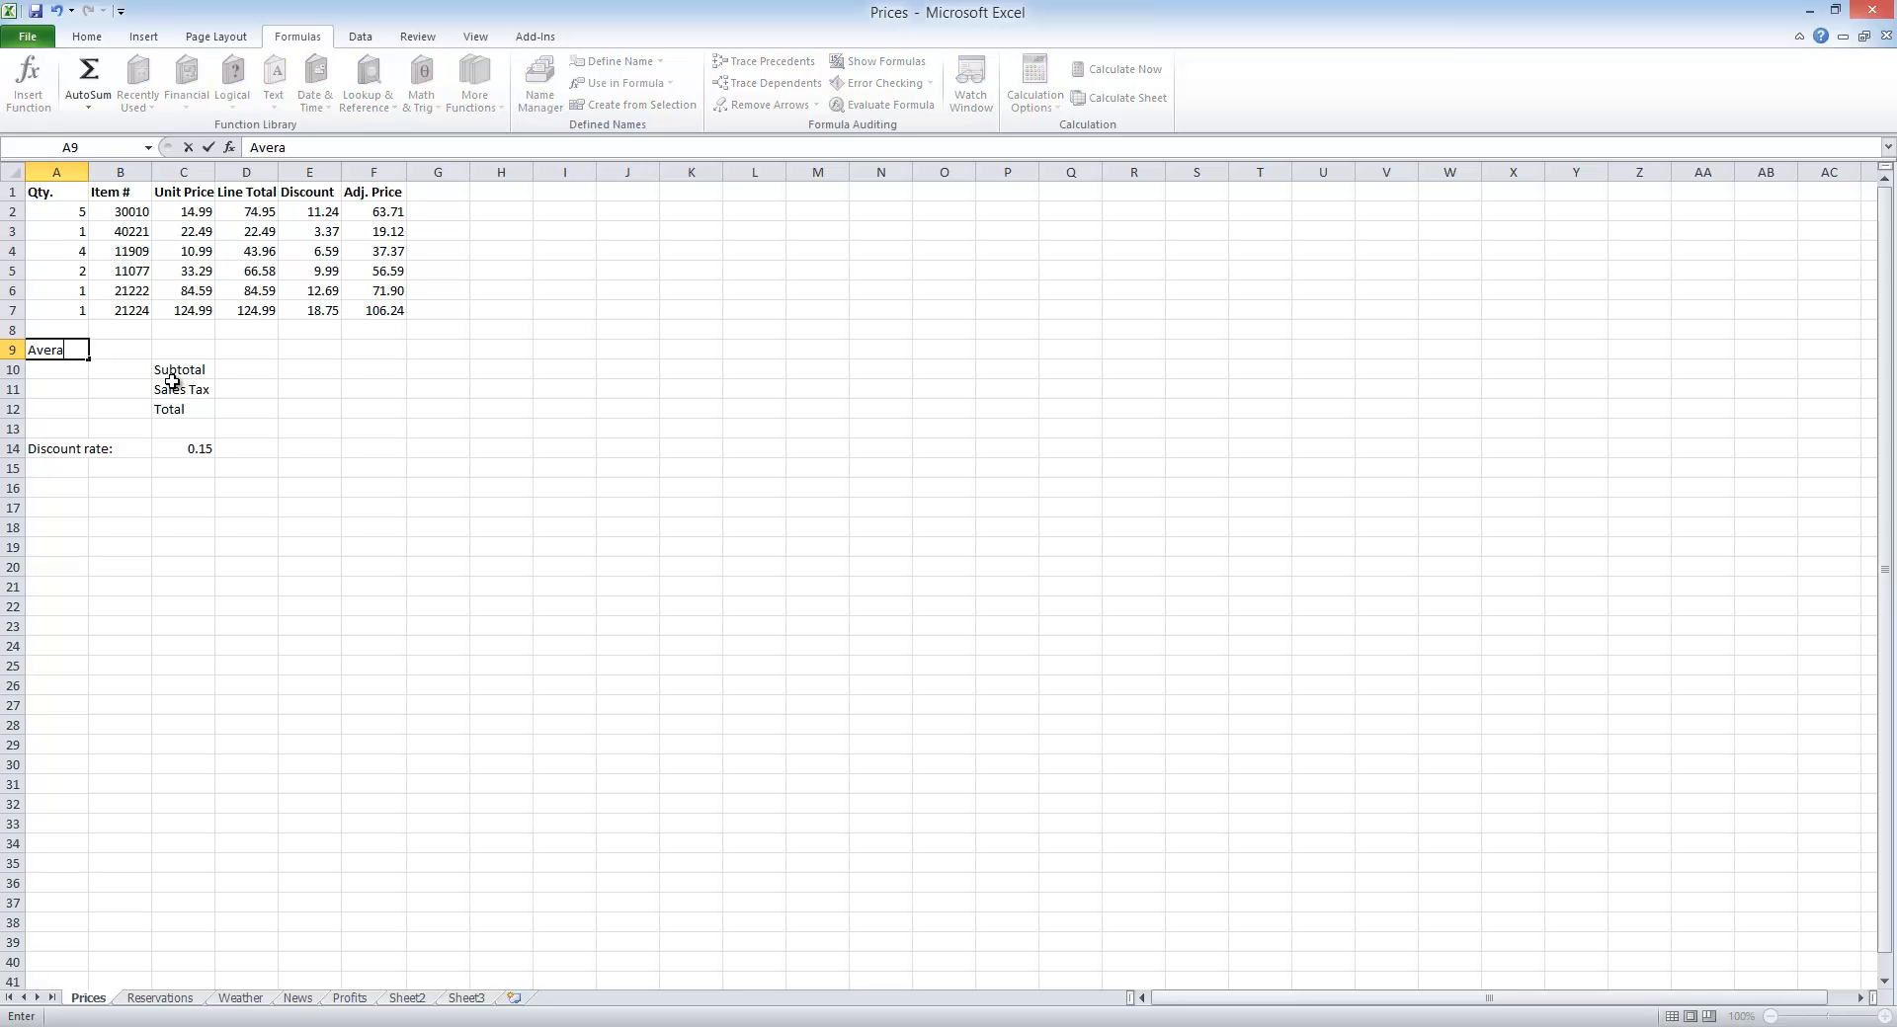
pyautogui.write('ge')
pyautogui.press('Tab')
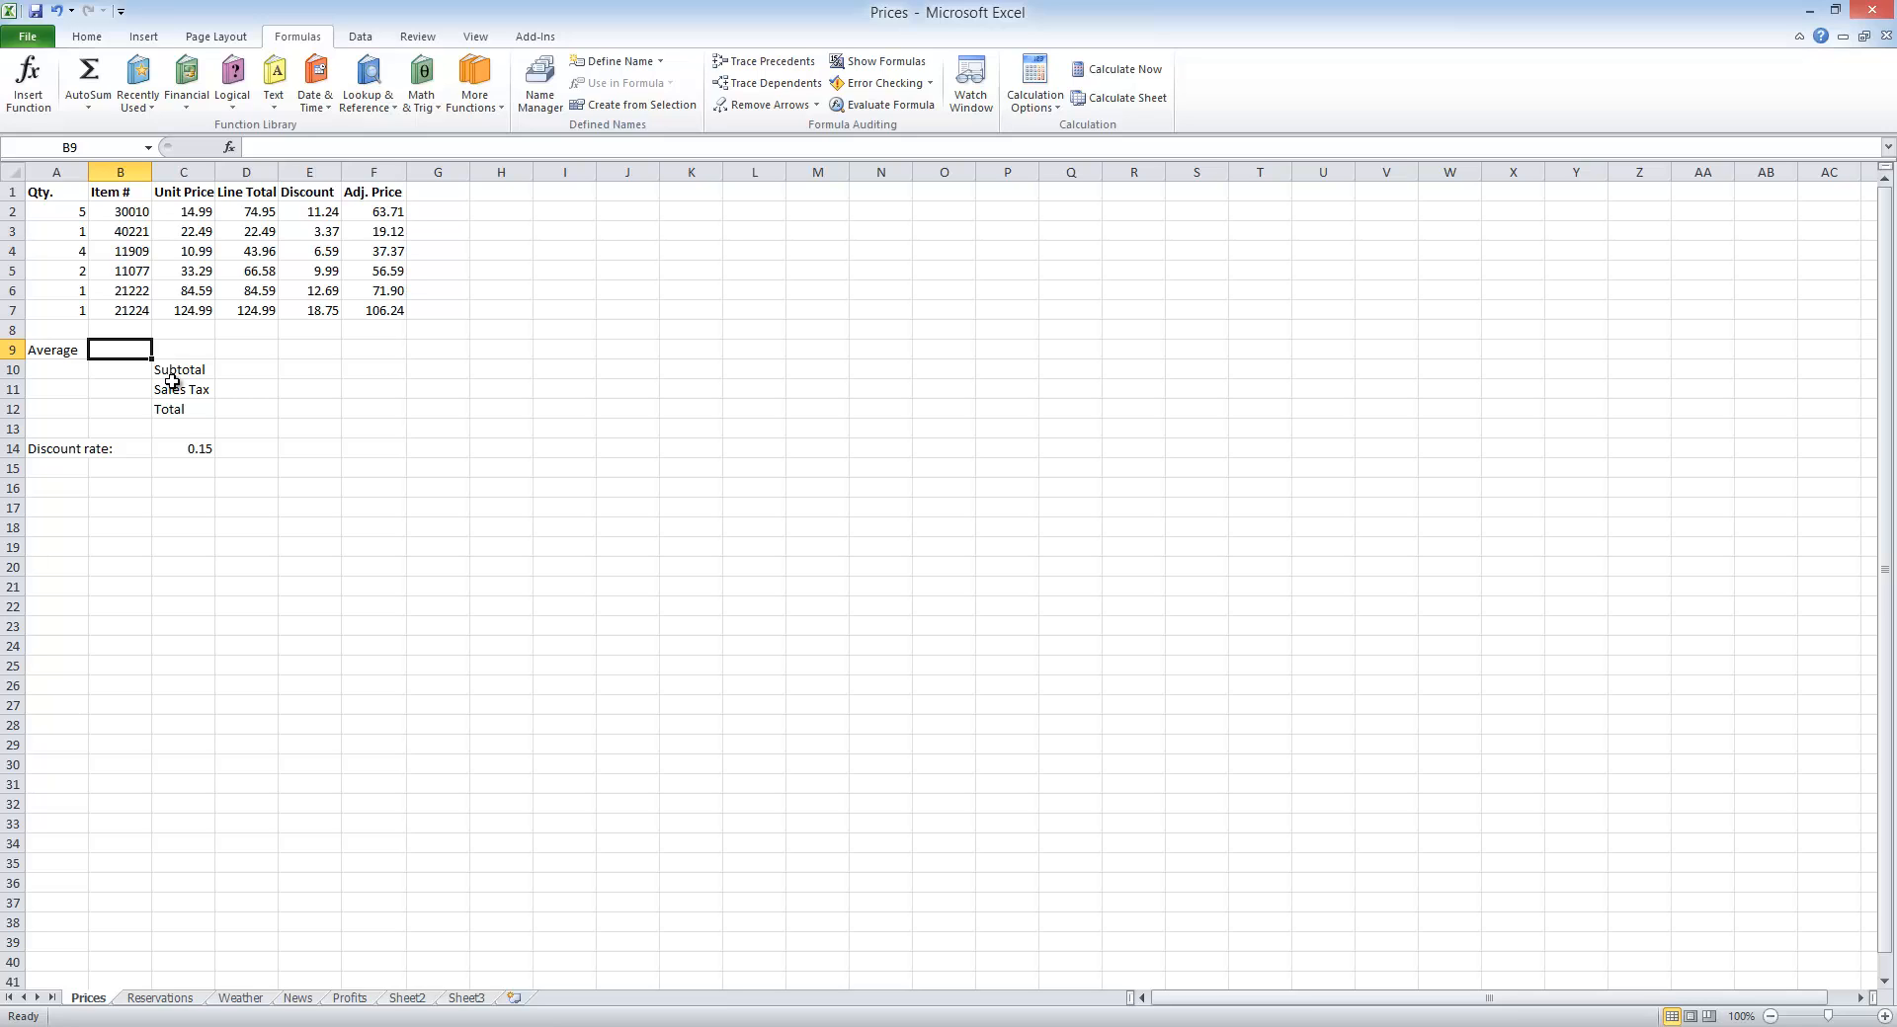
pyautogui.write('Count')
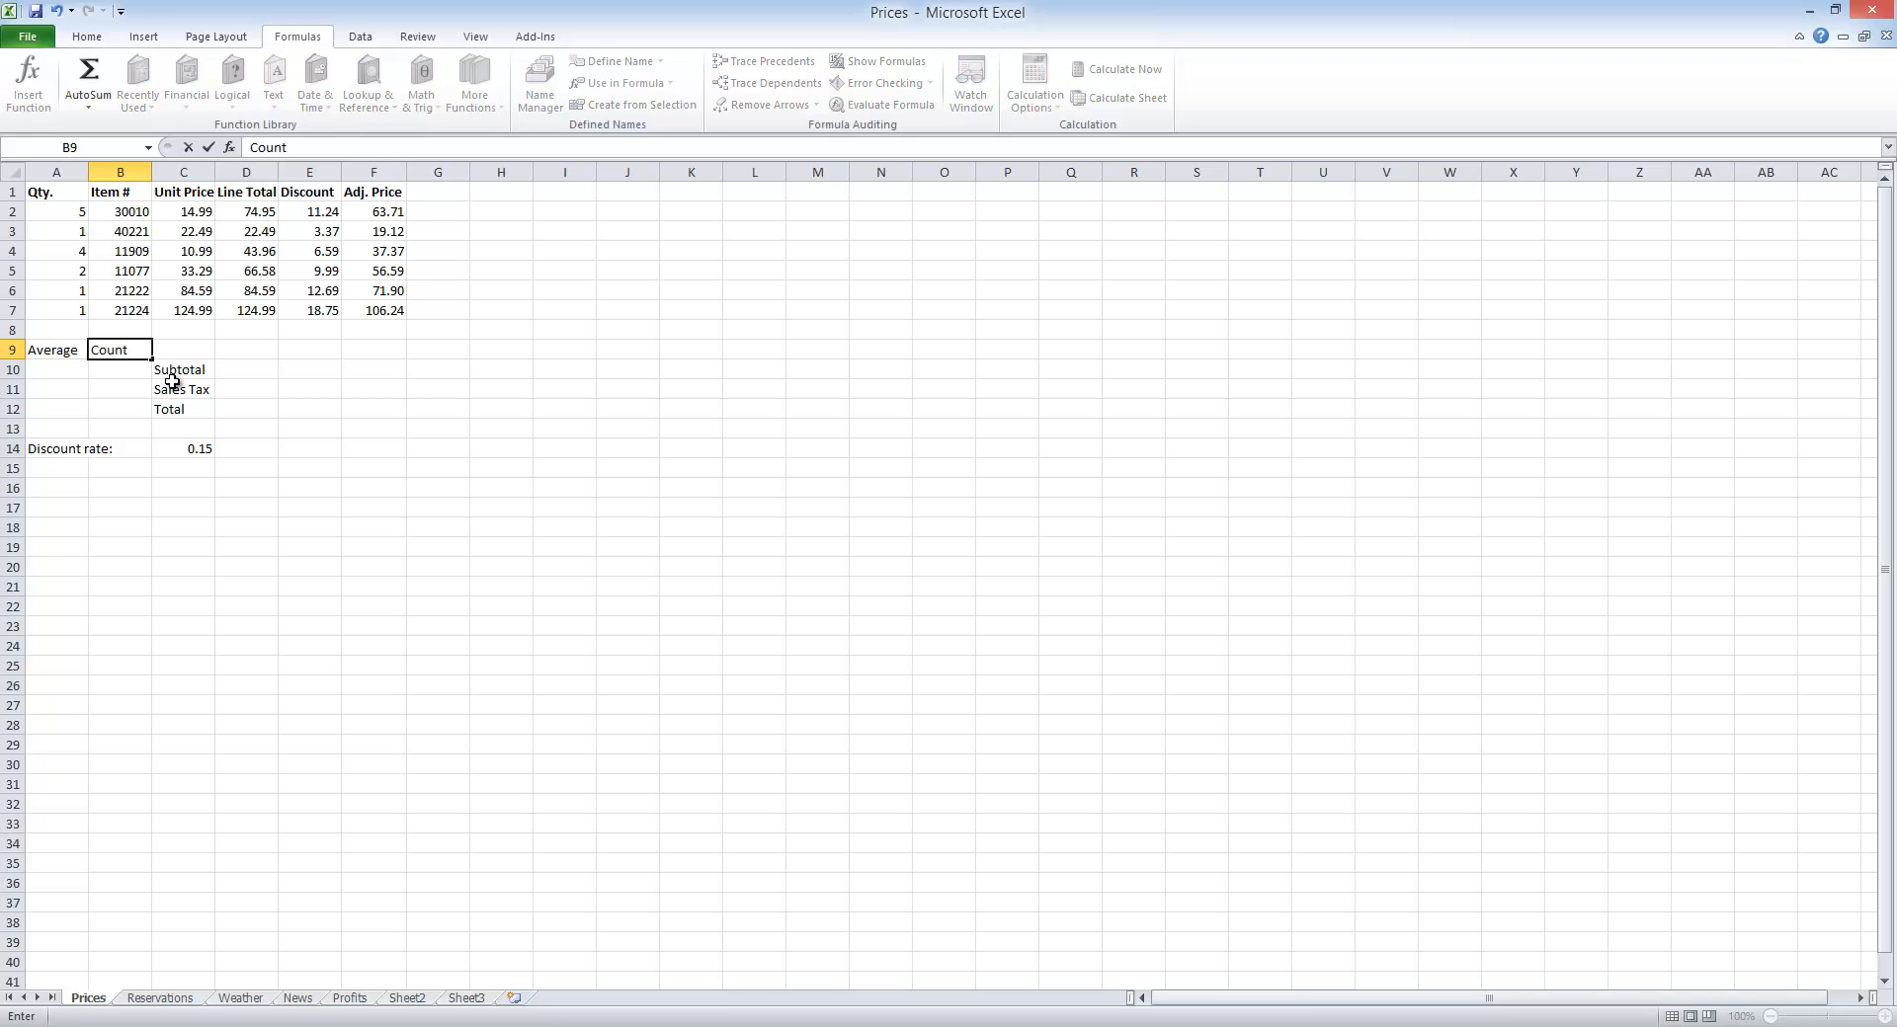
pyautogui.press('Tab')
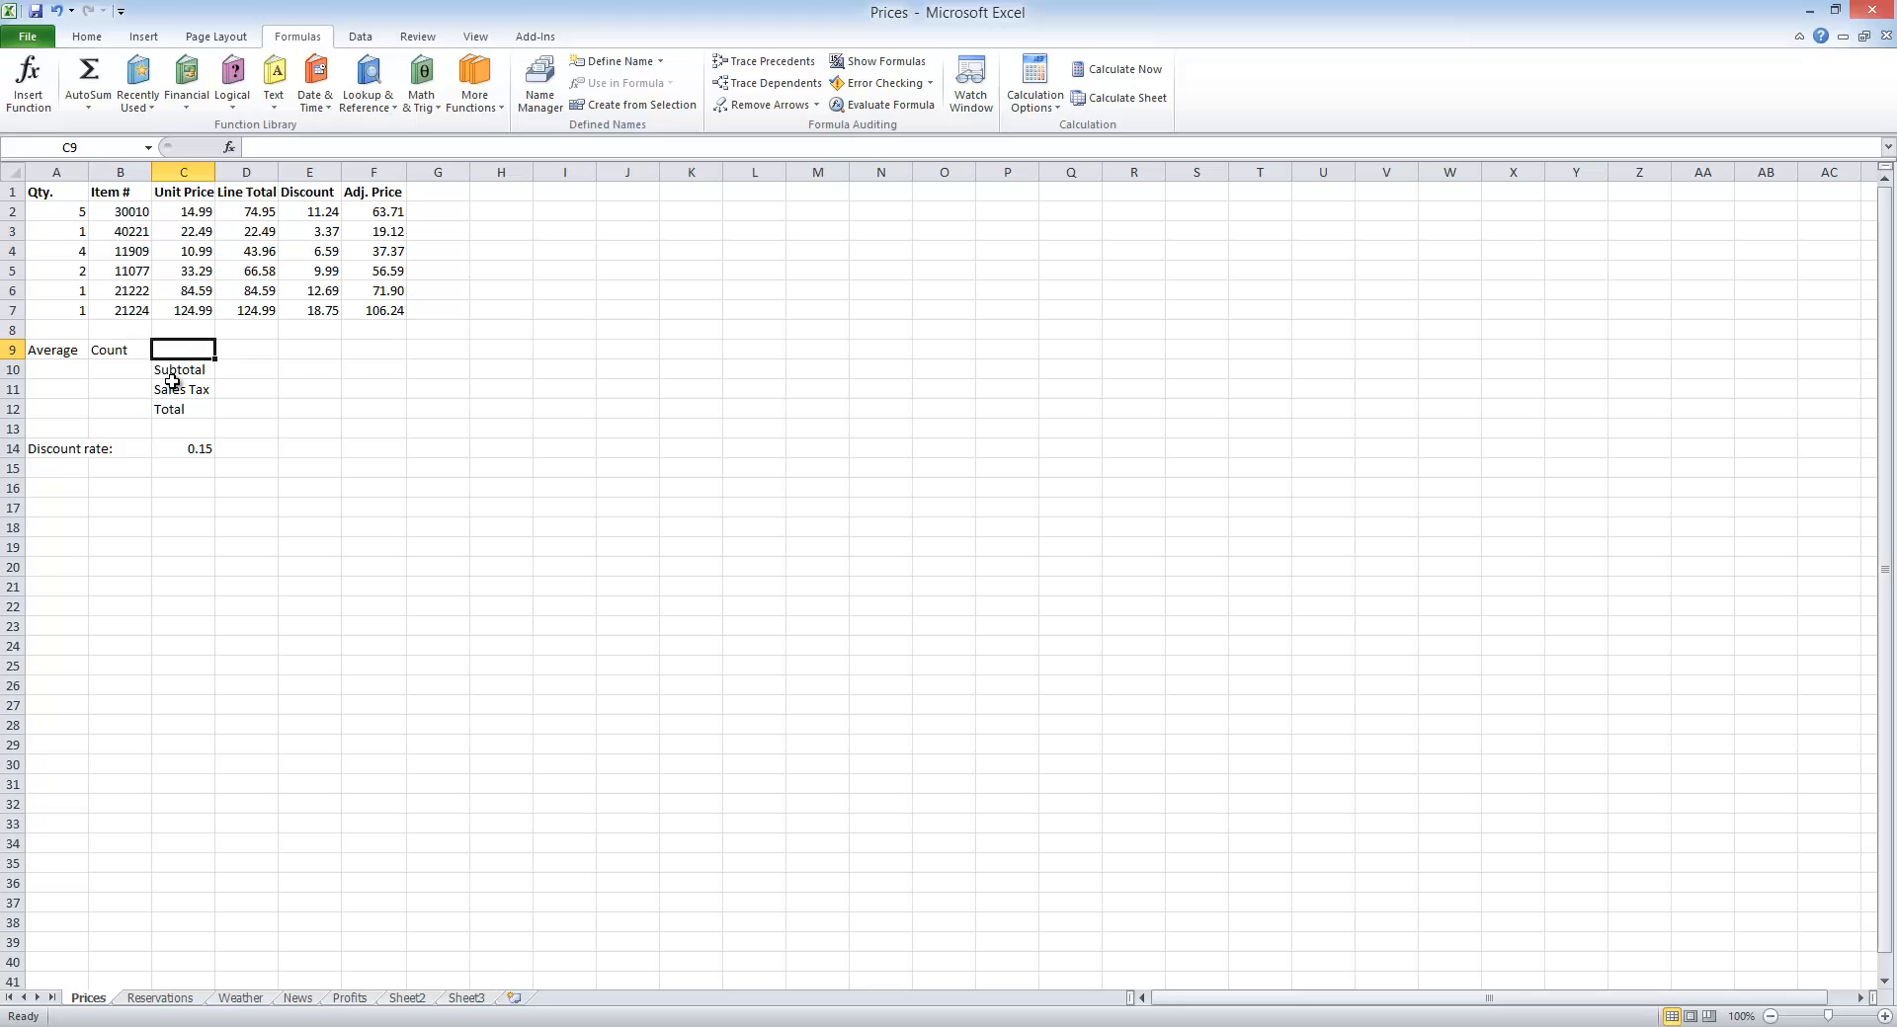
pyautogui.write('Min')
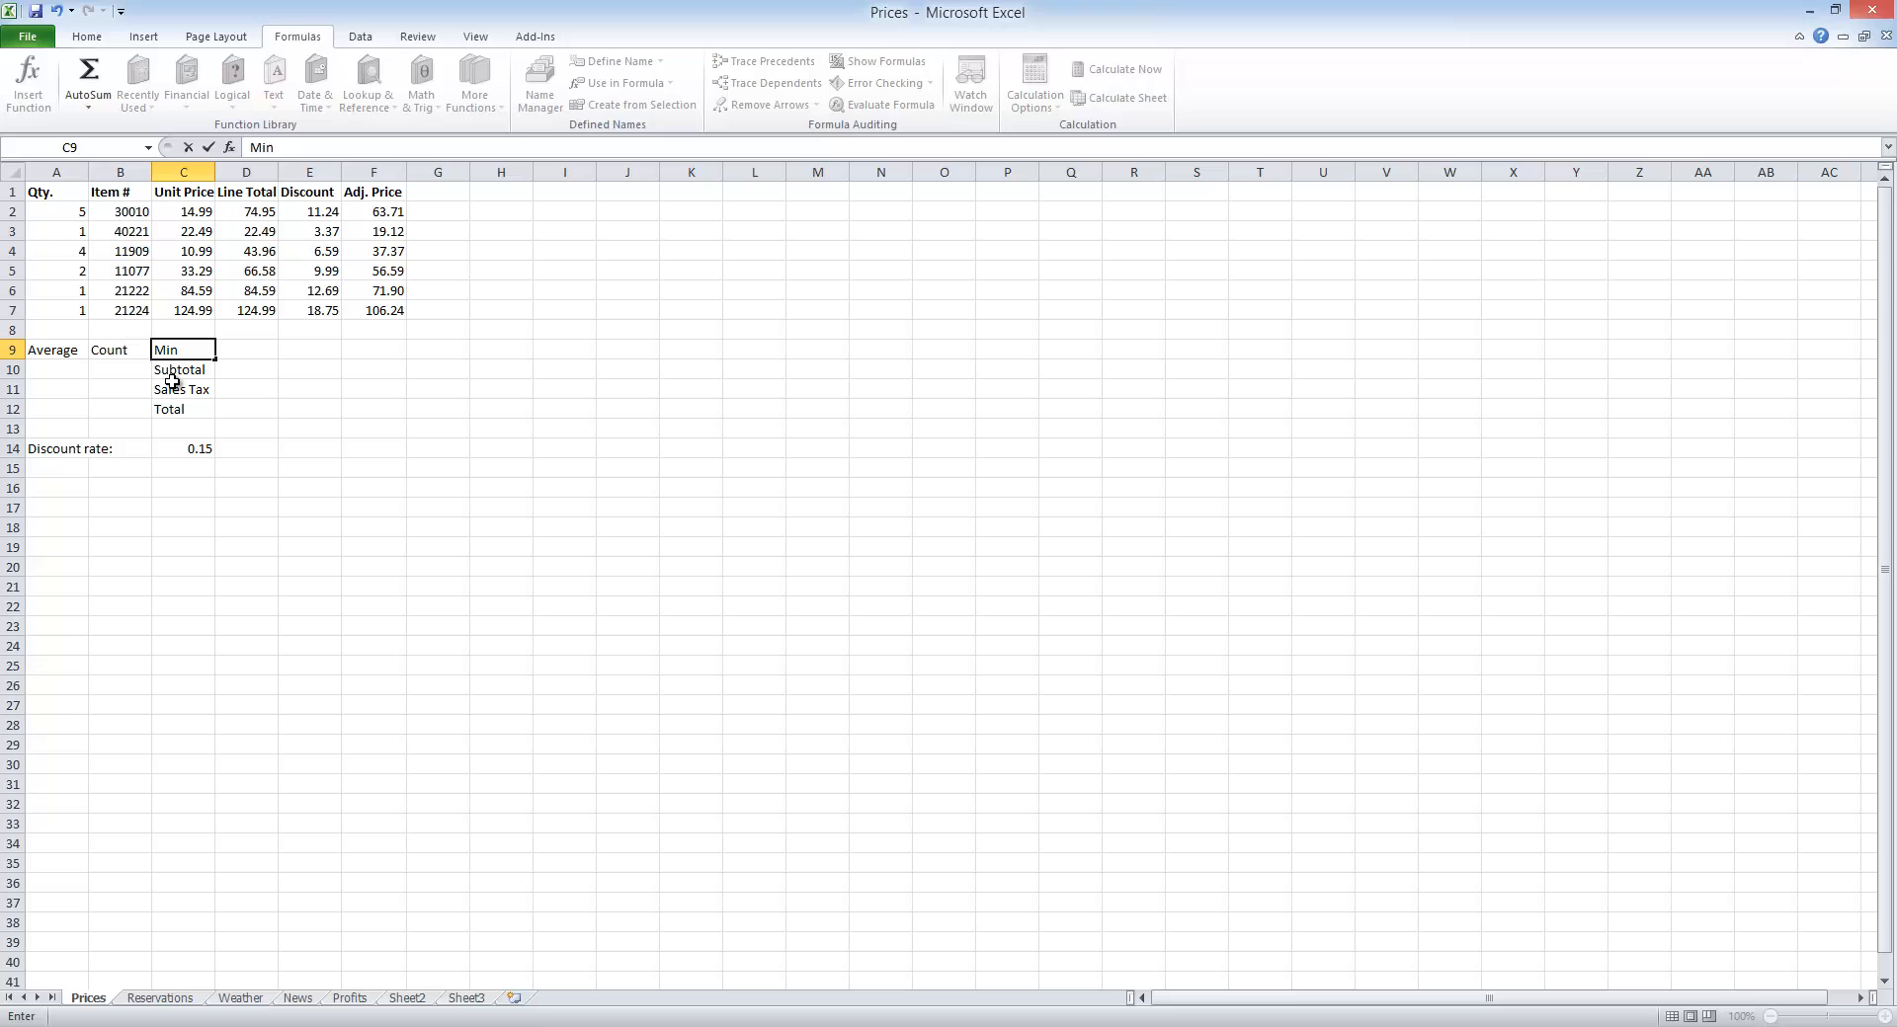
pyautogui.press('Tab')
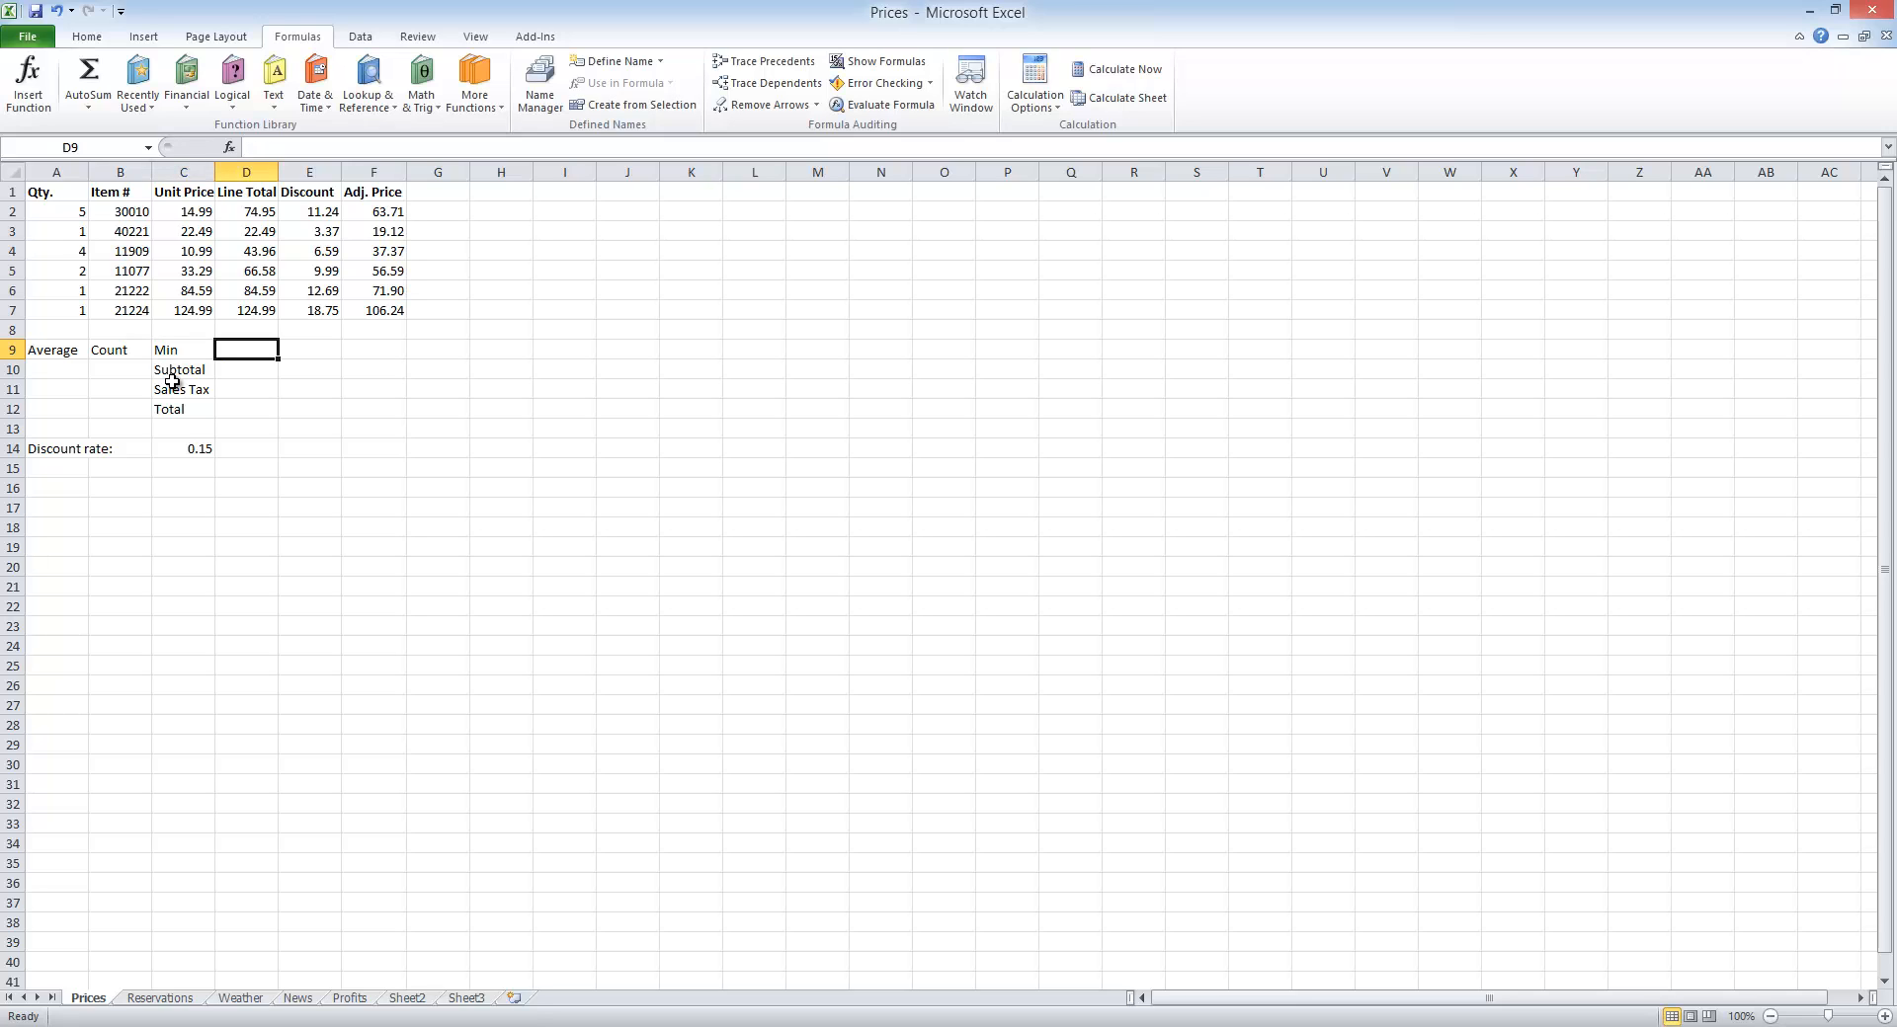
pyautogui.write('Max')
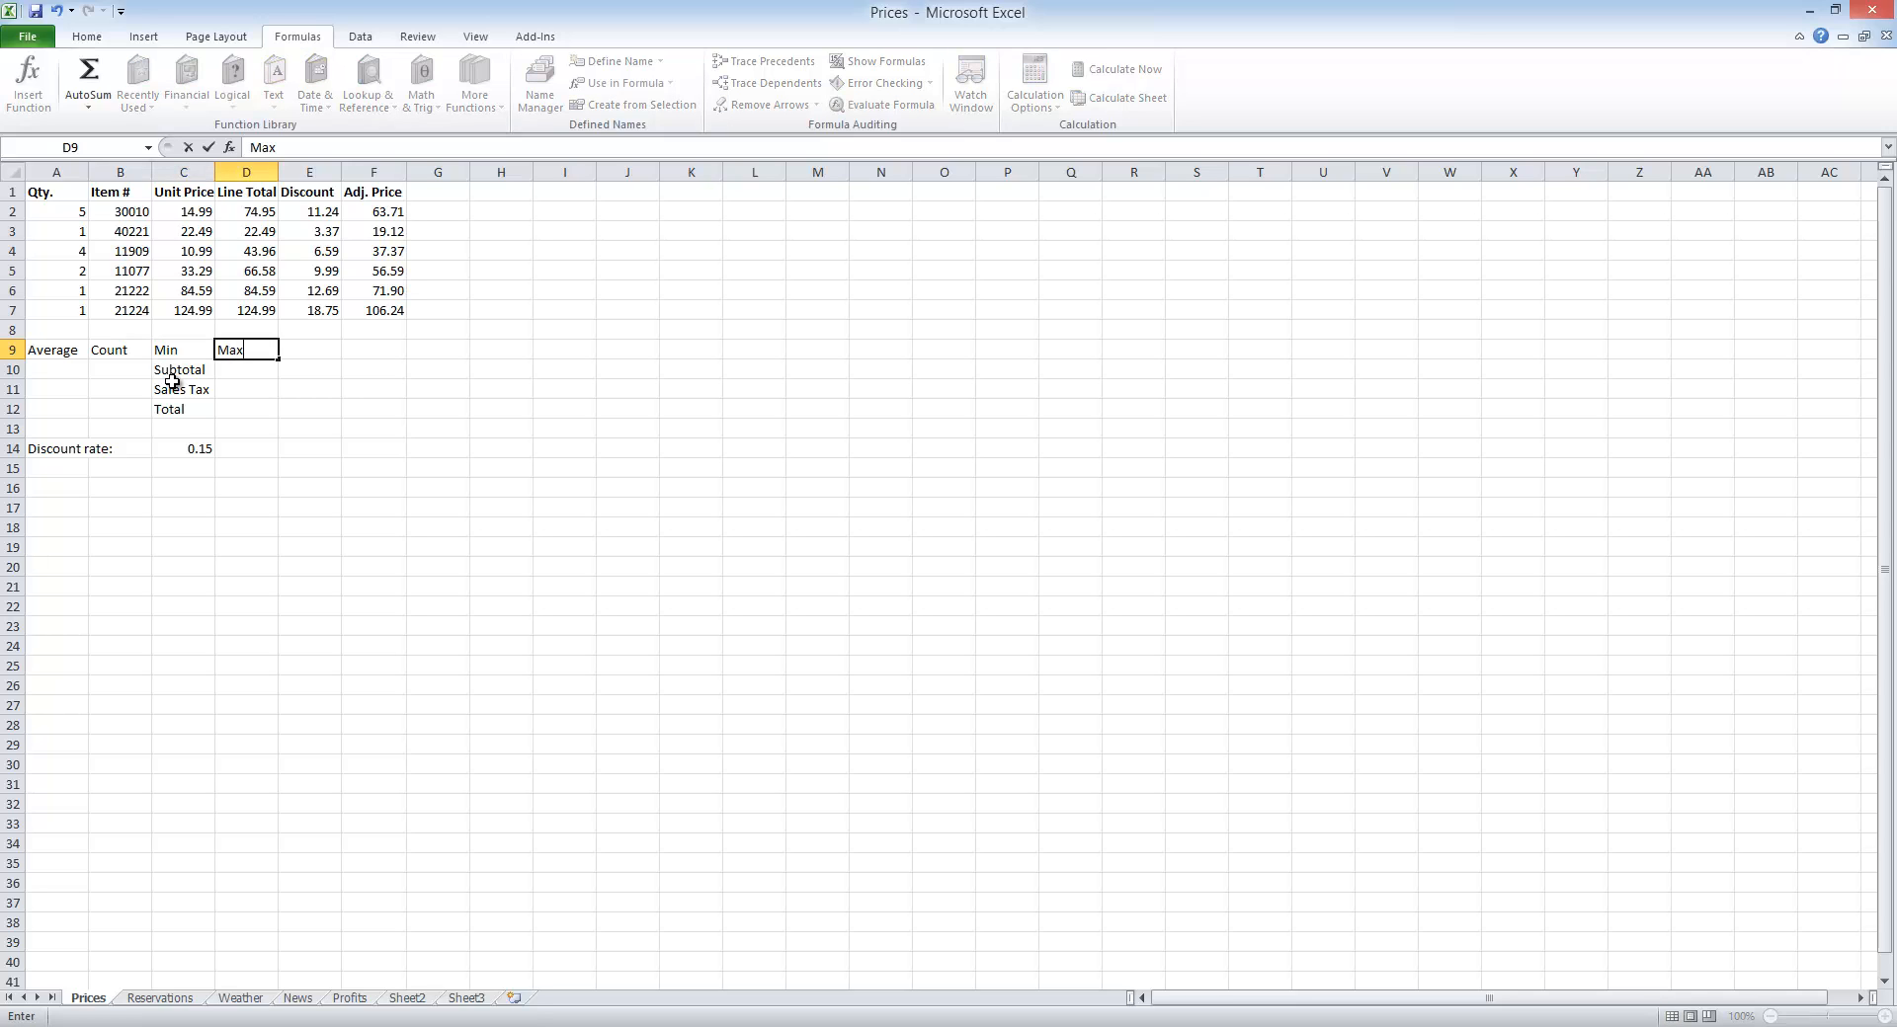
# Step: Enter the label AutoSum in cell F9 under the Adj. Price column
pyautogui.press('Tab')
pyautogui.press('Tab')
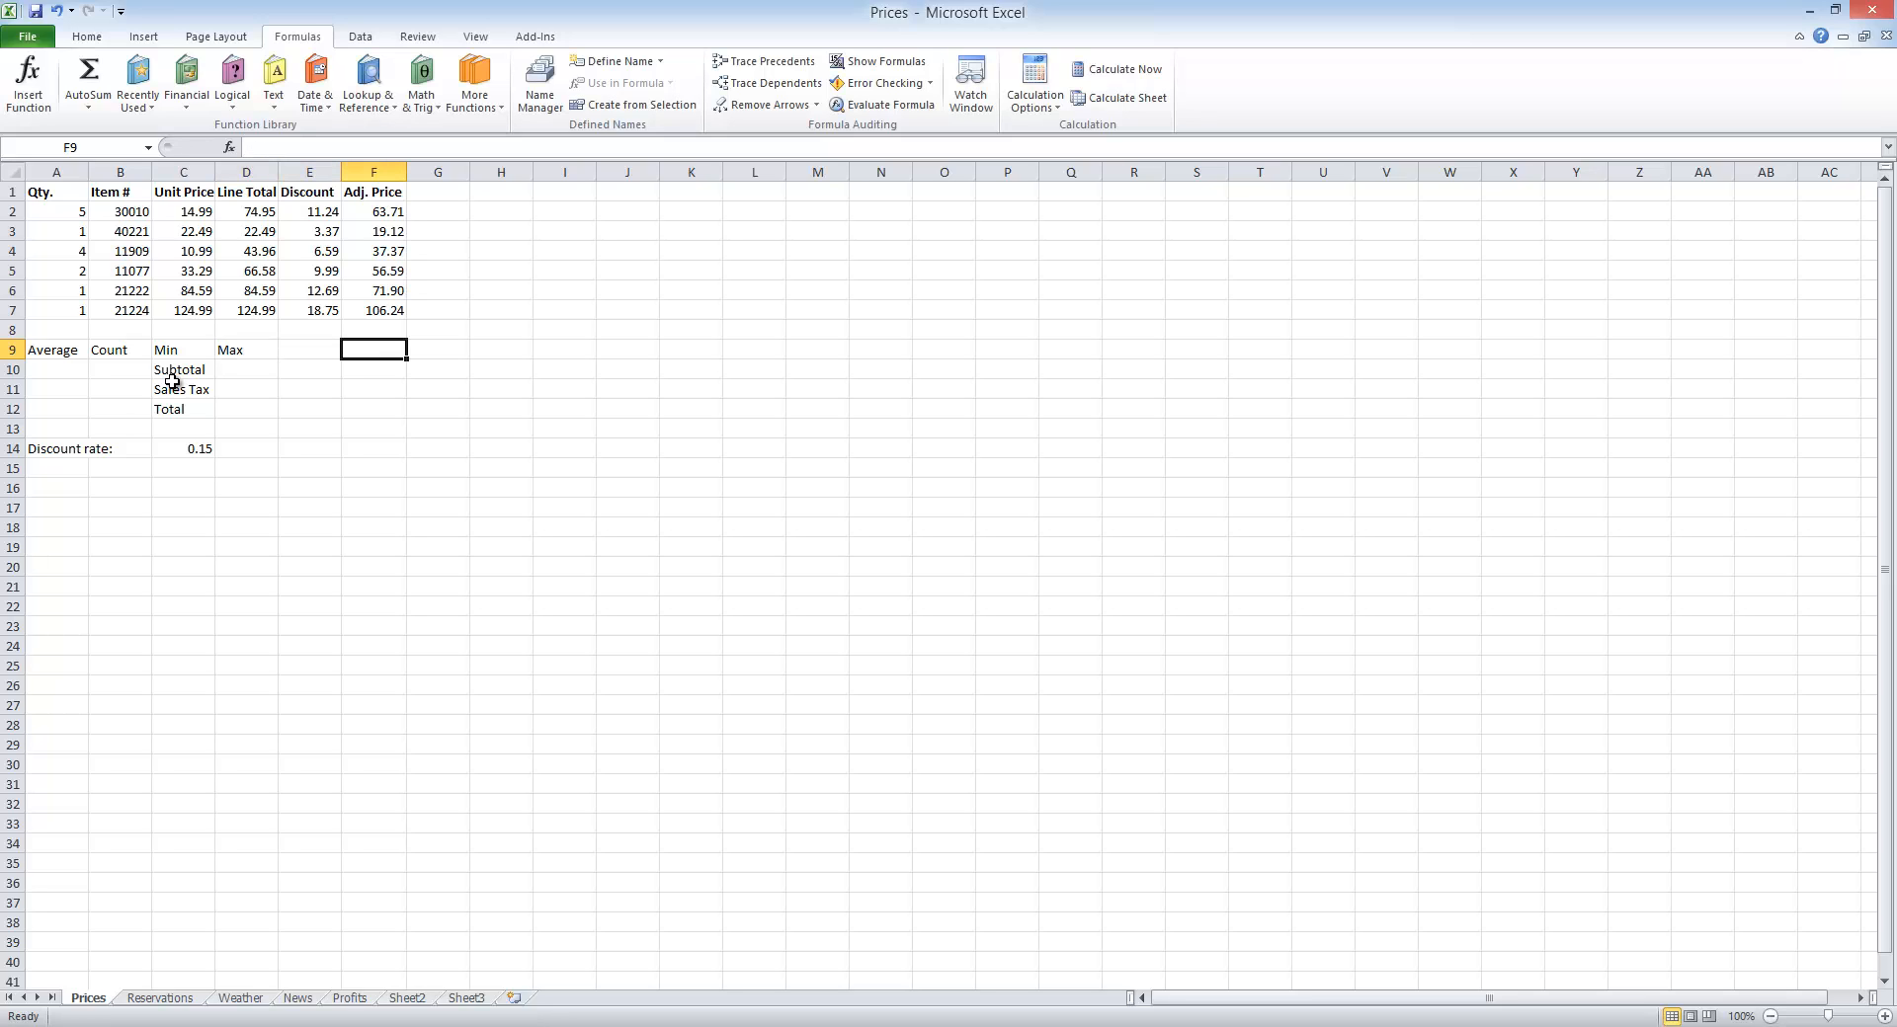
pyautogui.write('Auto')
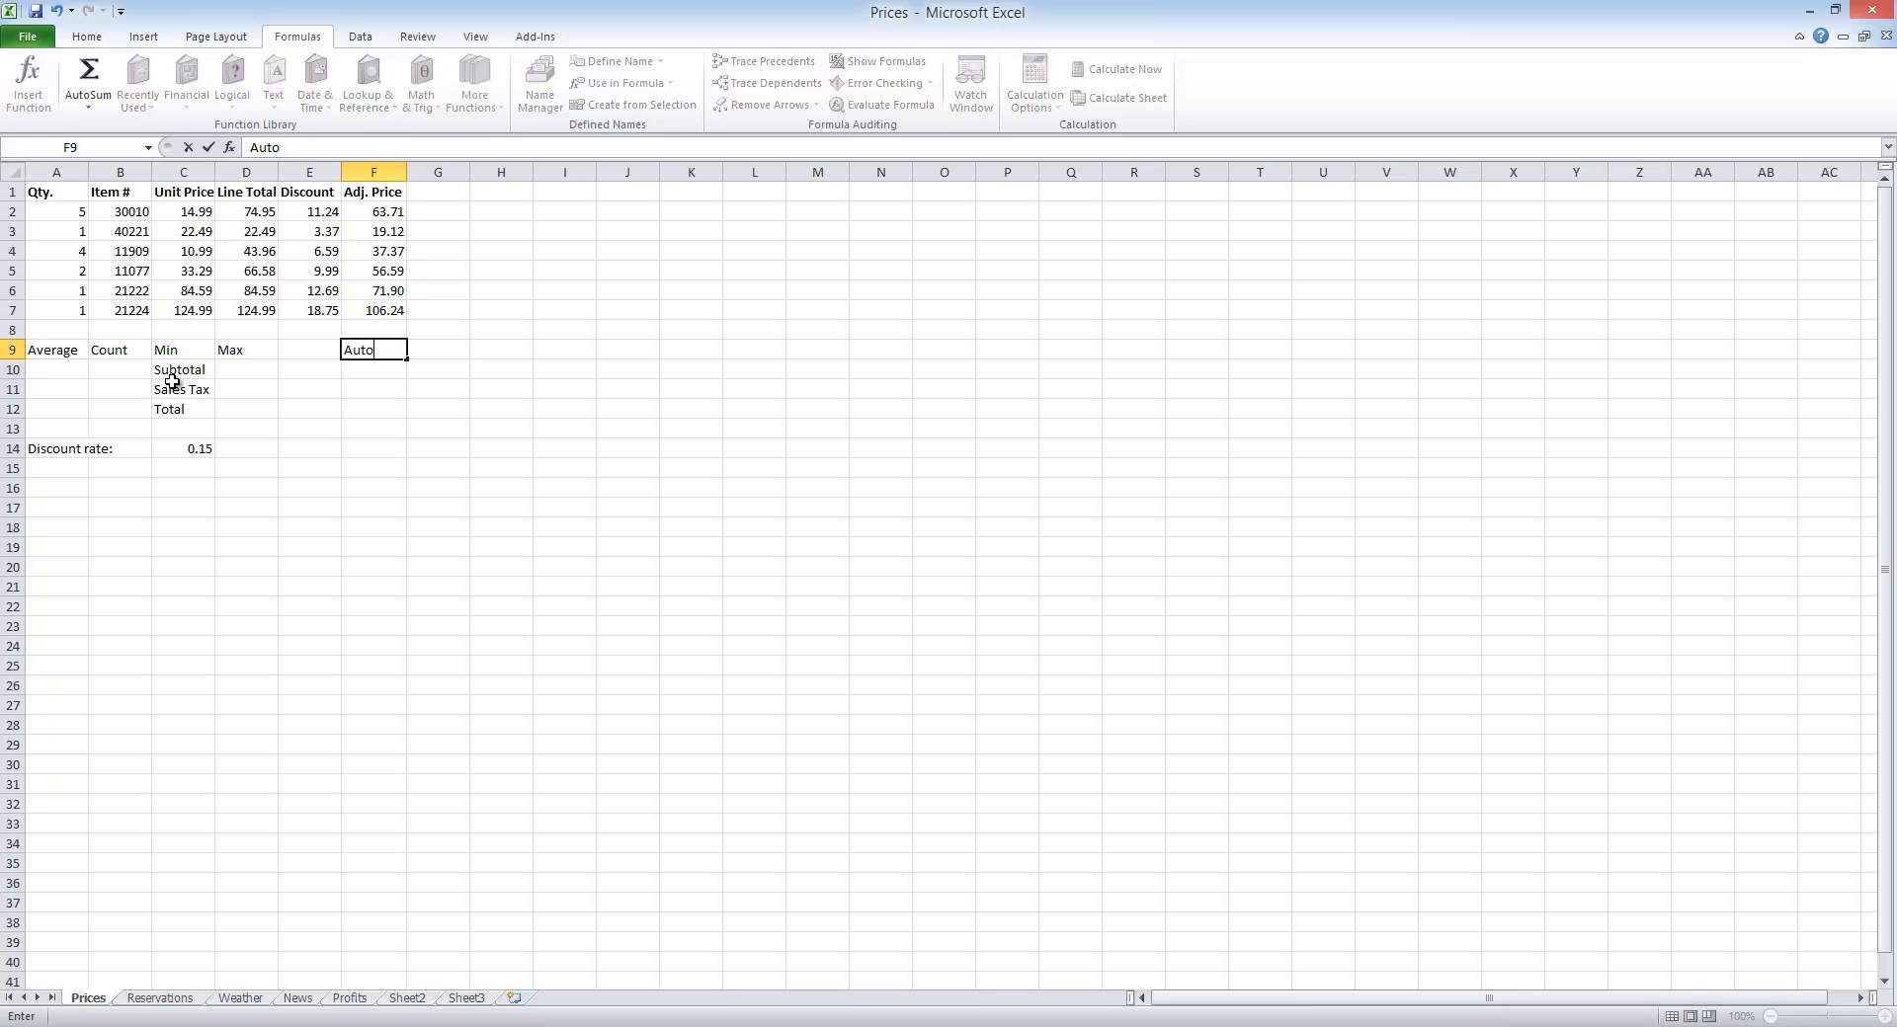
pyautogui.write('Sum')
# Step: Insert the Average function in cell A8 for the Qty. values in A2:A7
pyautogui.click(58, 331)
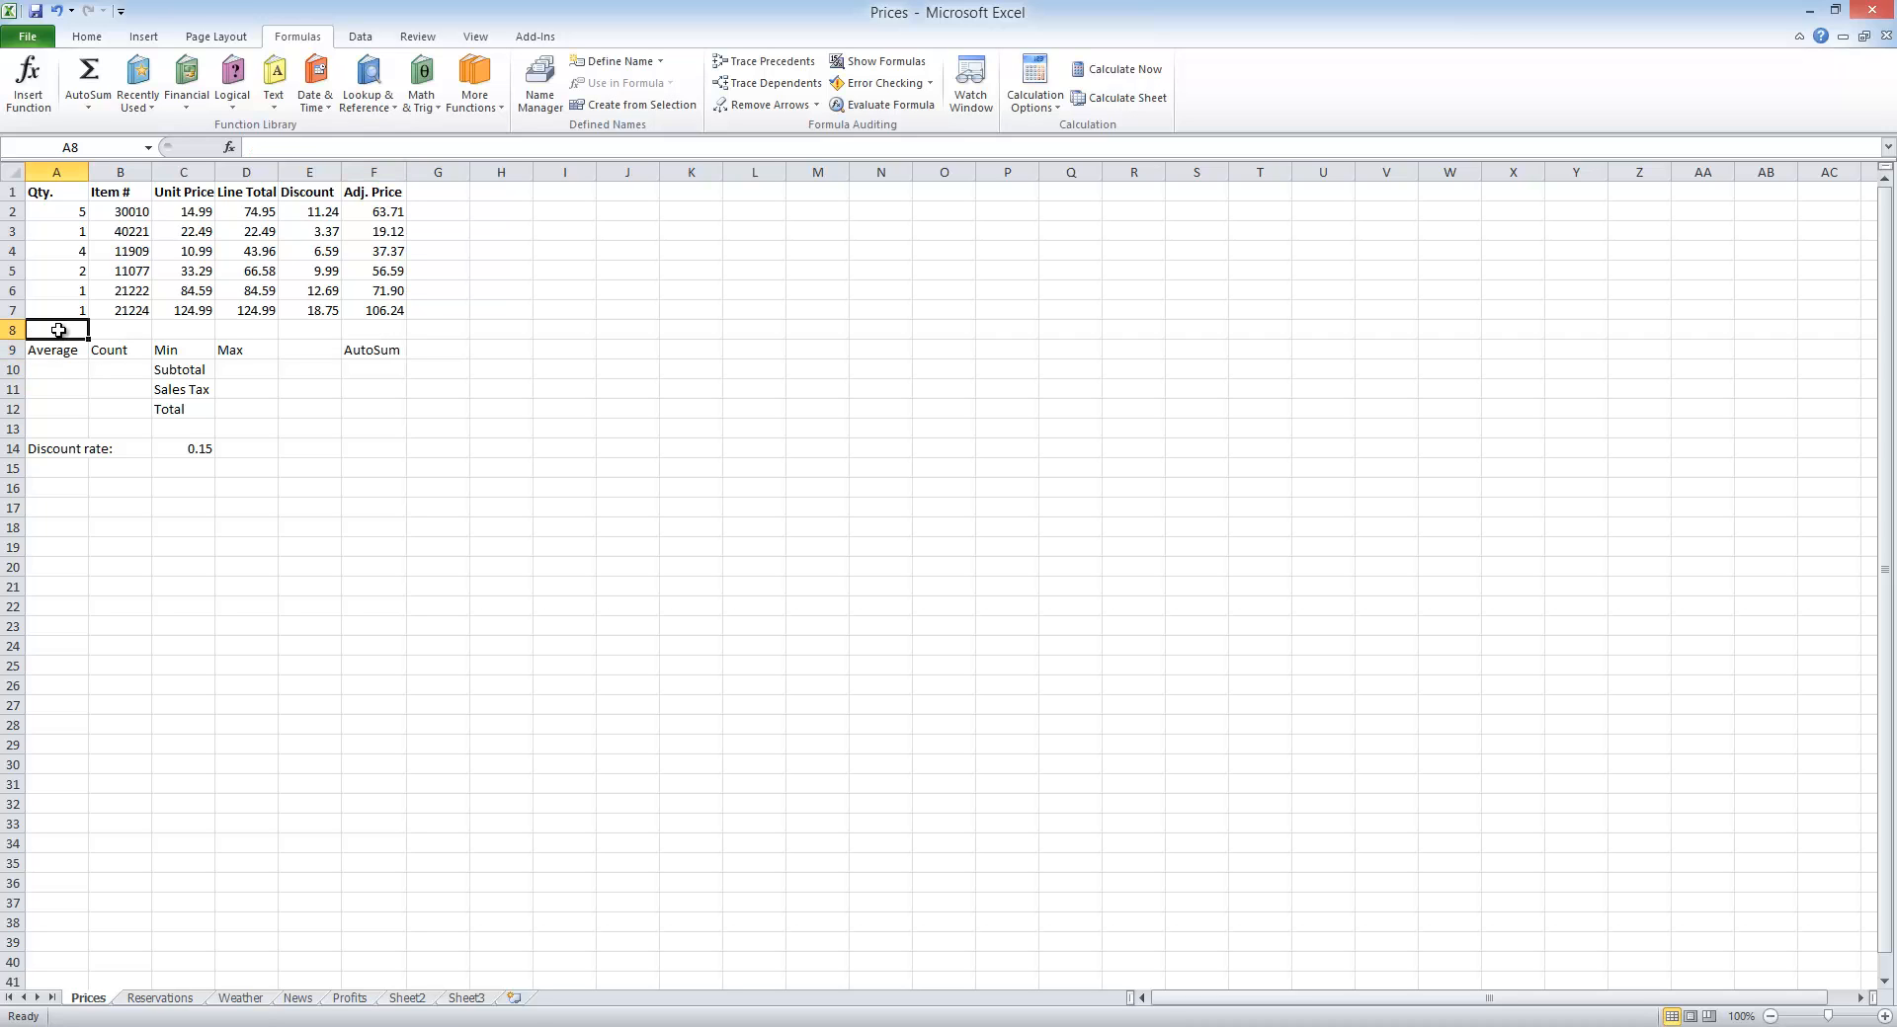
pyautogui.click(101, 117)
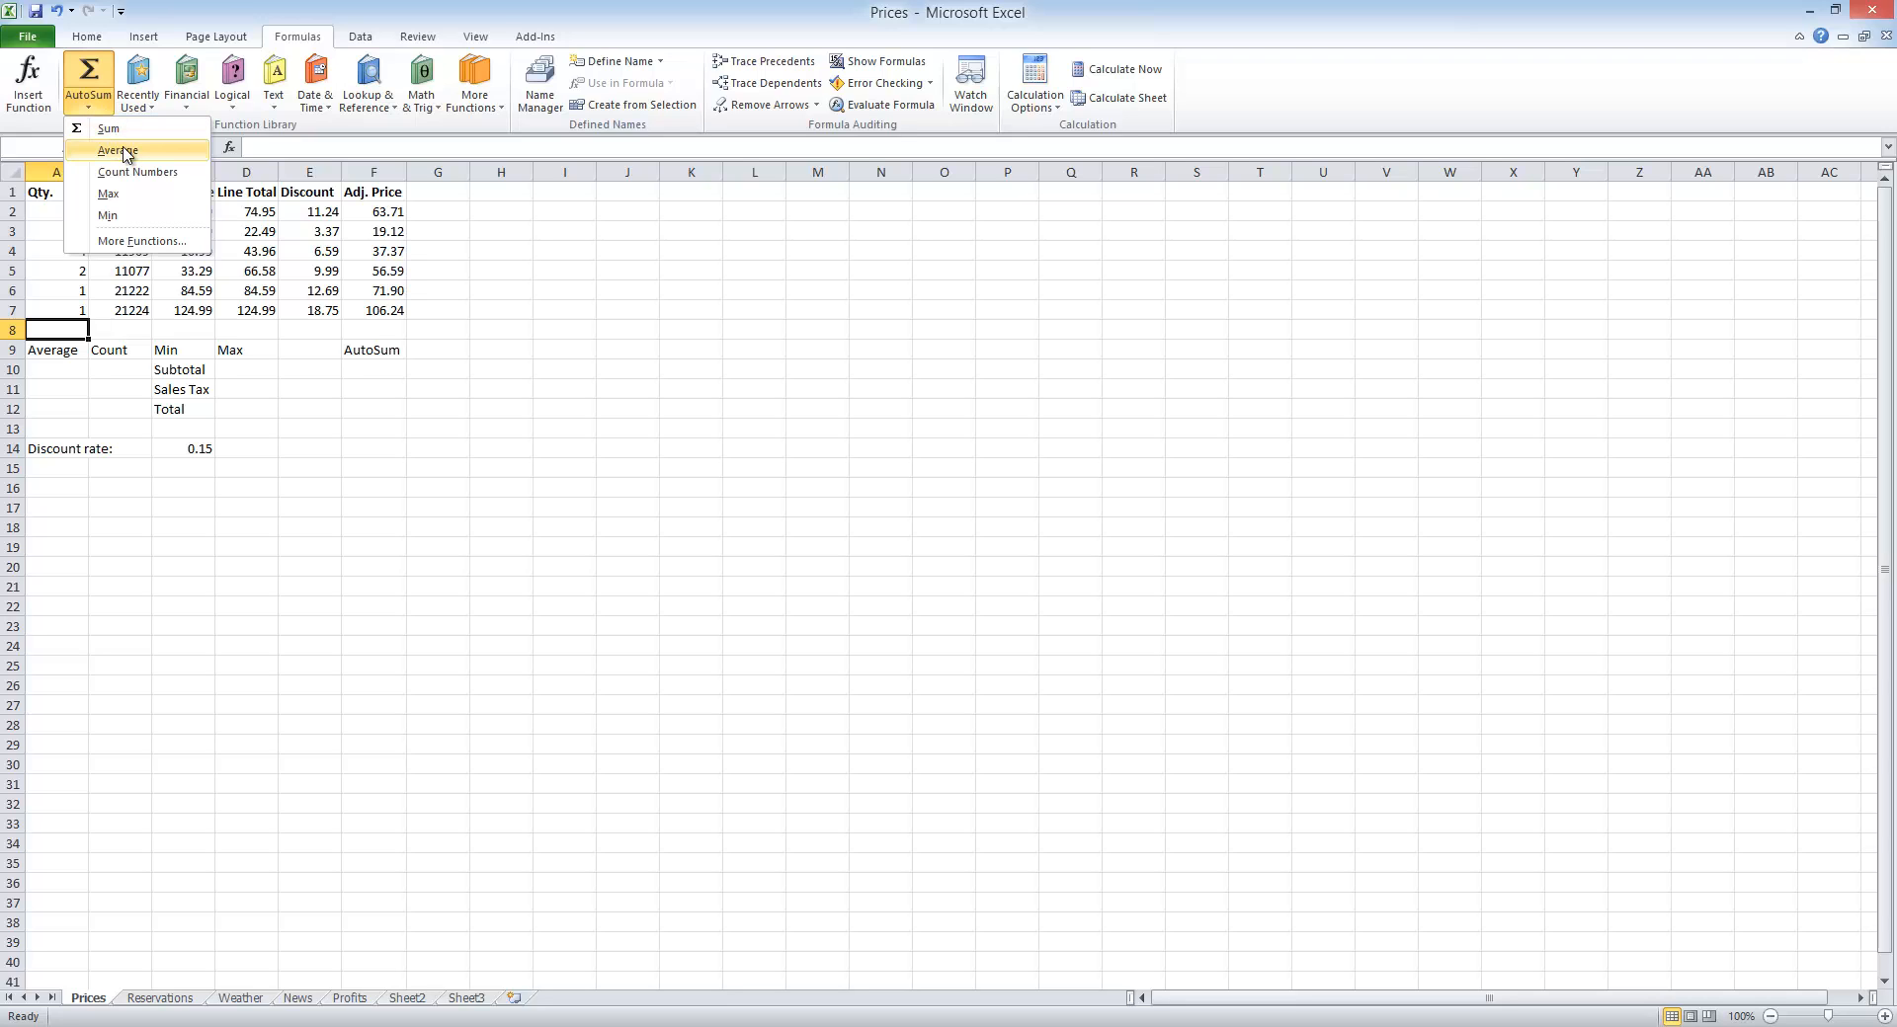
pyautogui.click(118, 150)
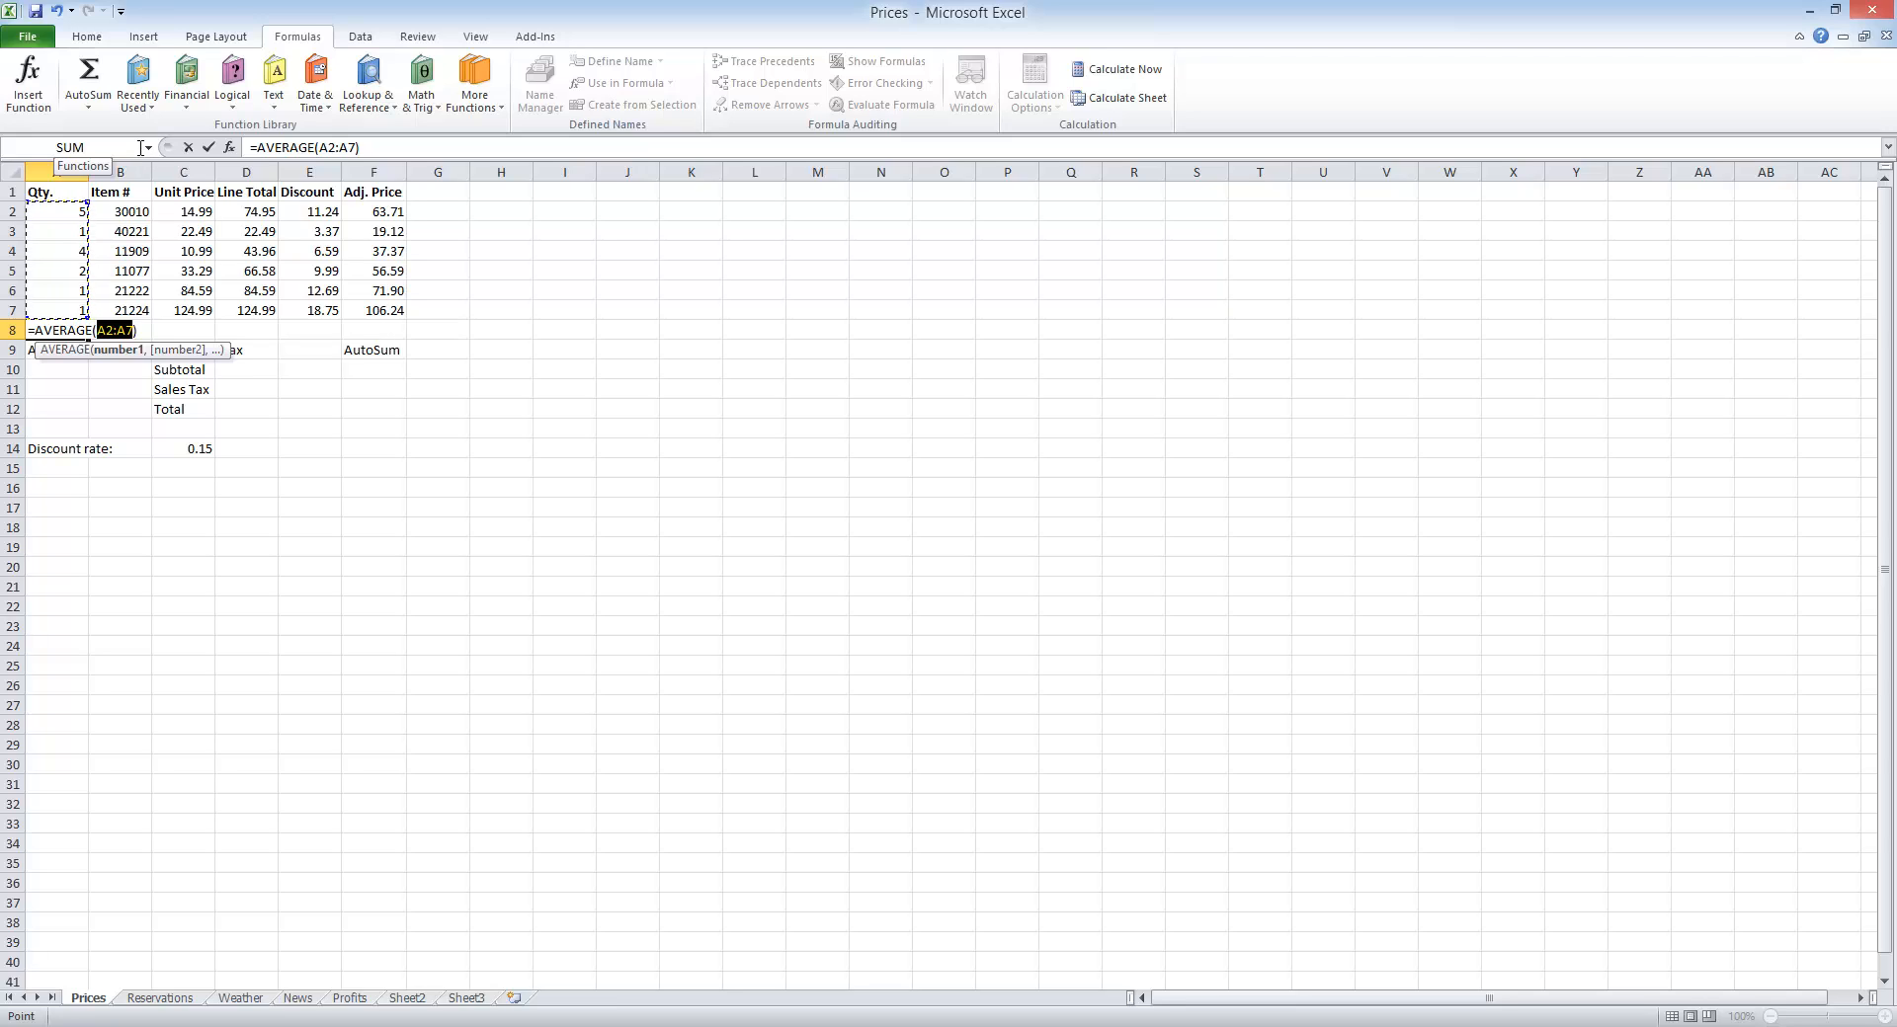
pyautogui.press('Return')
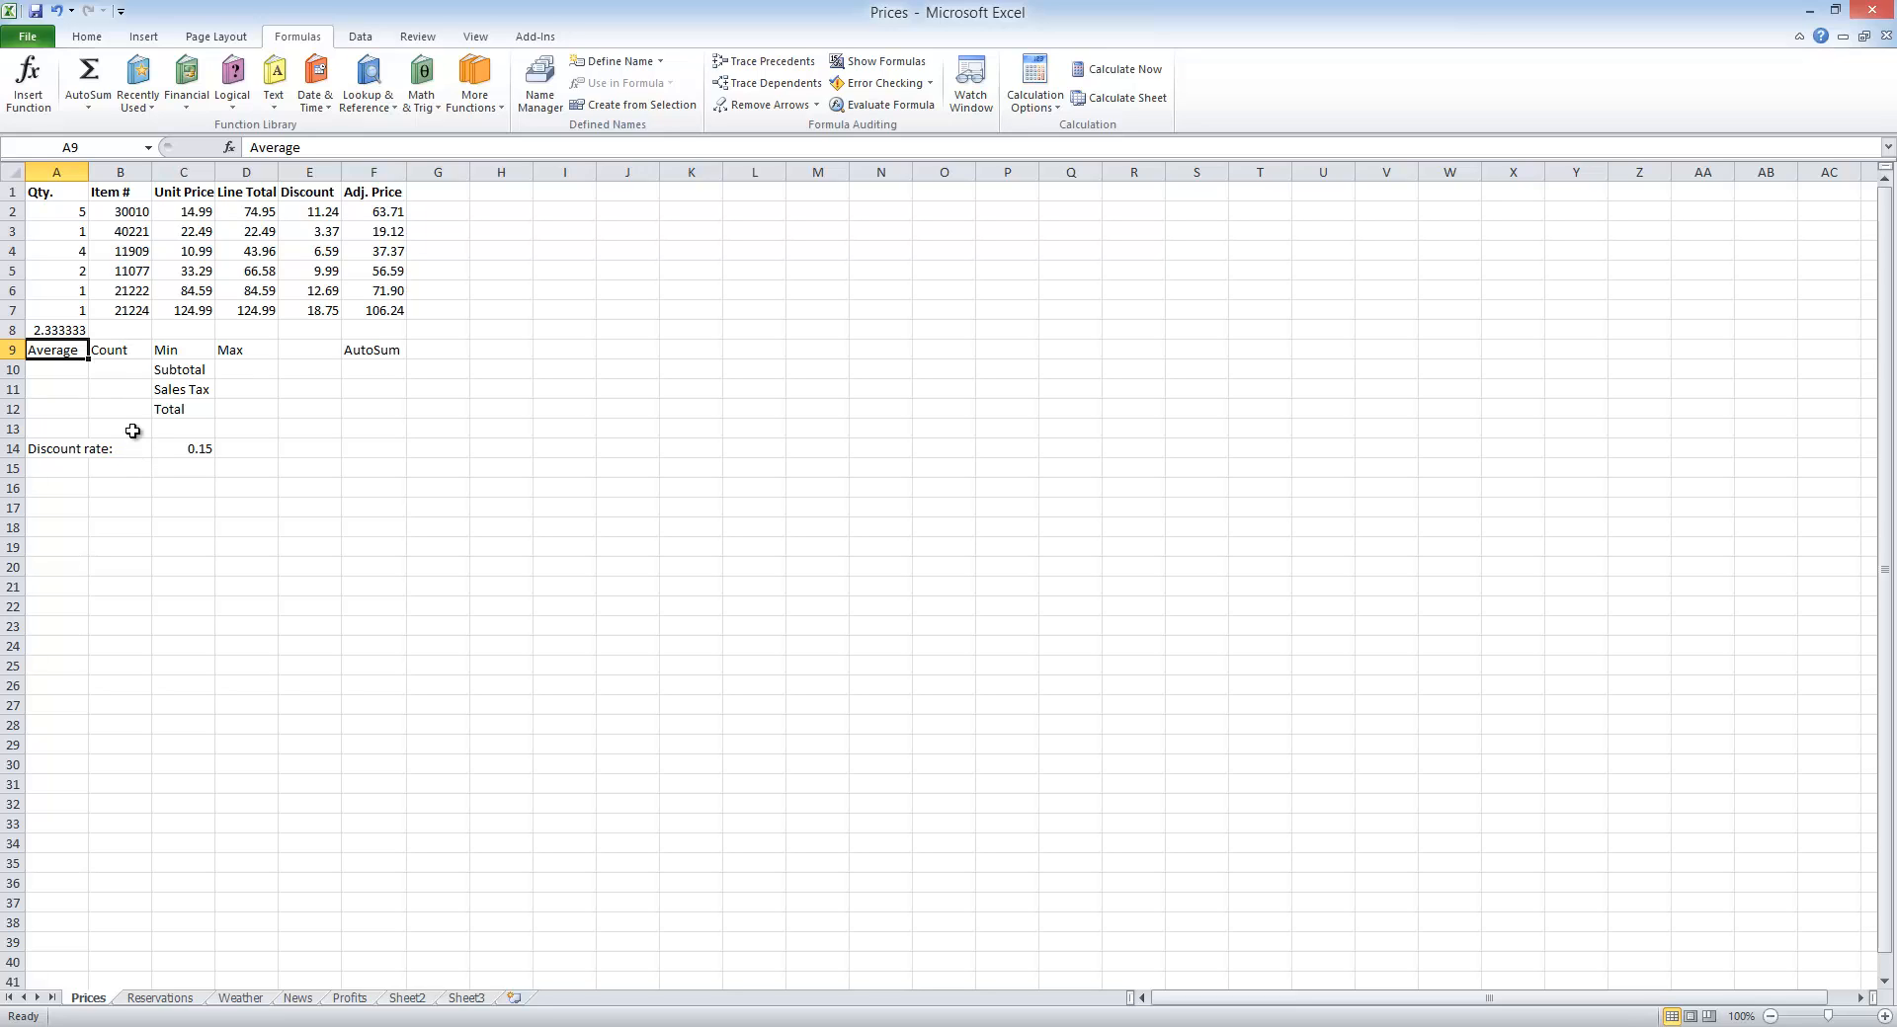
# Step: Insert the Count Numbers function in cell B8 for the Item # values in B2:B7
pyautogui.click(115, 334)
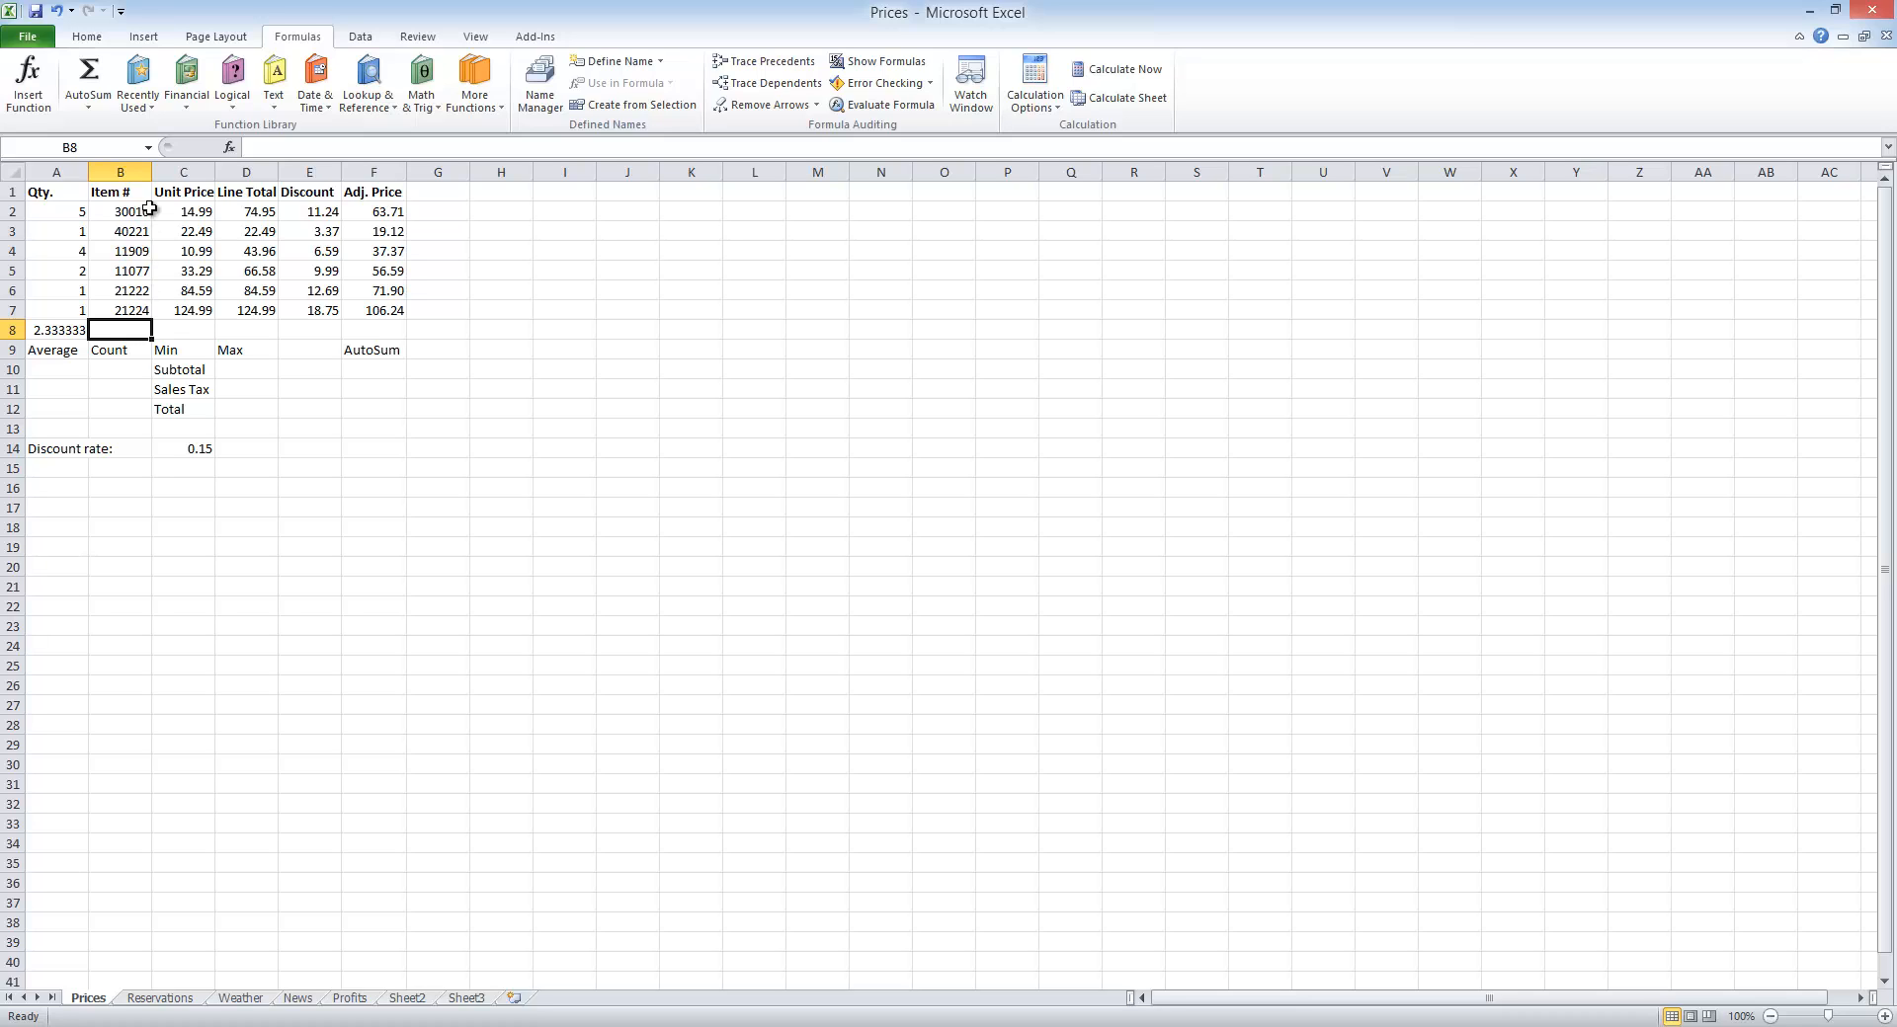
pyautogui.click(99, 111)
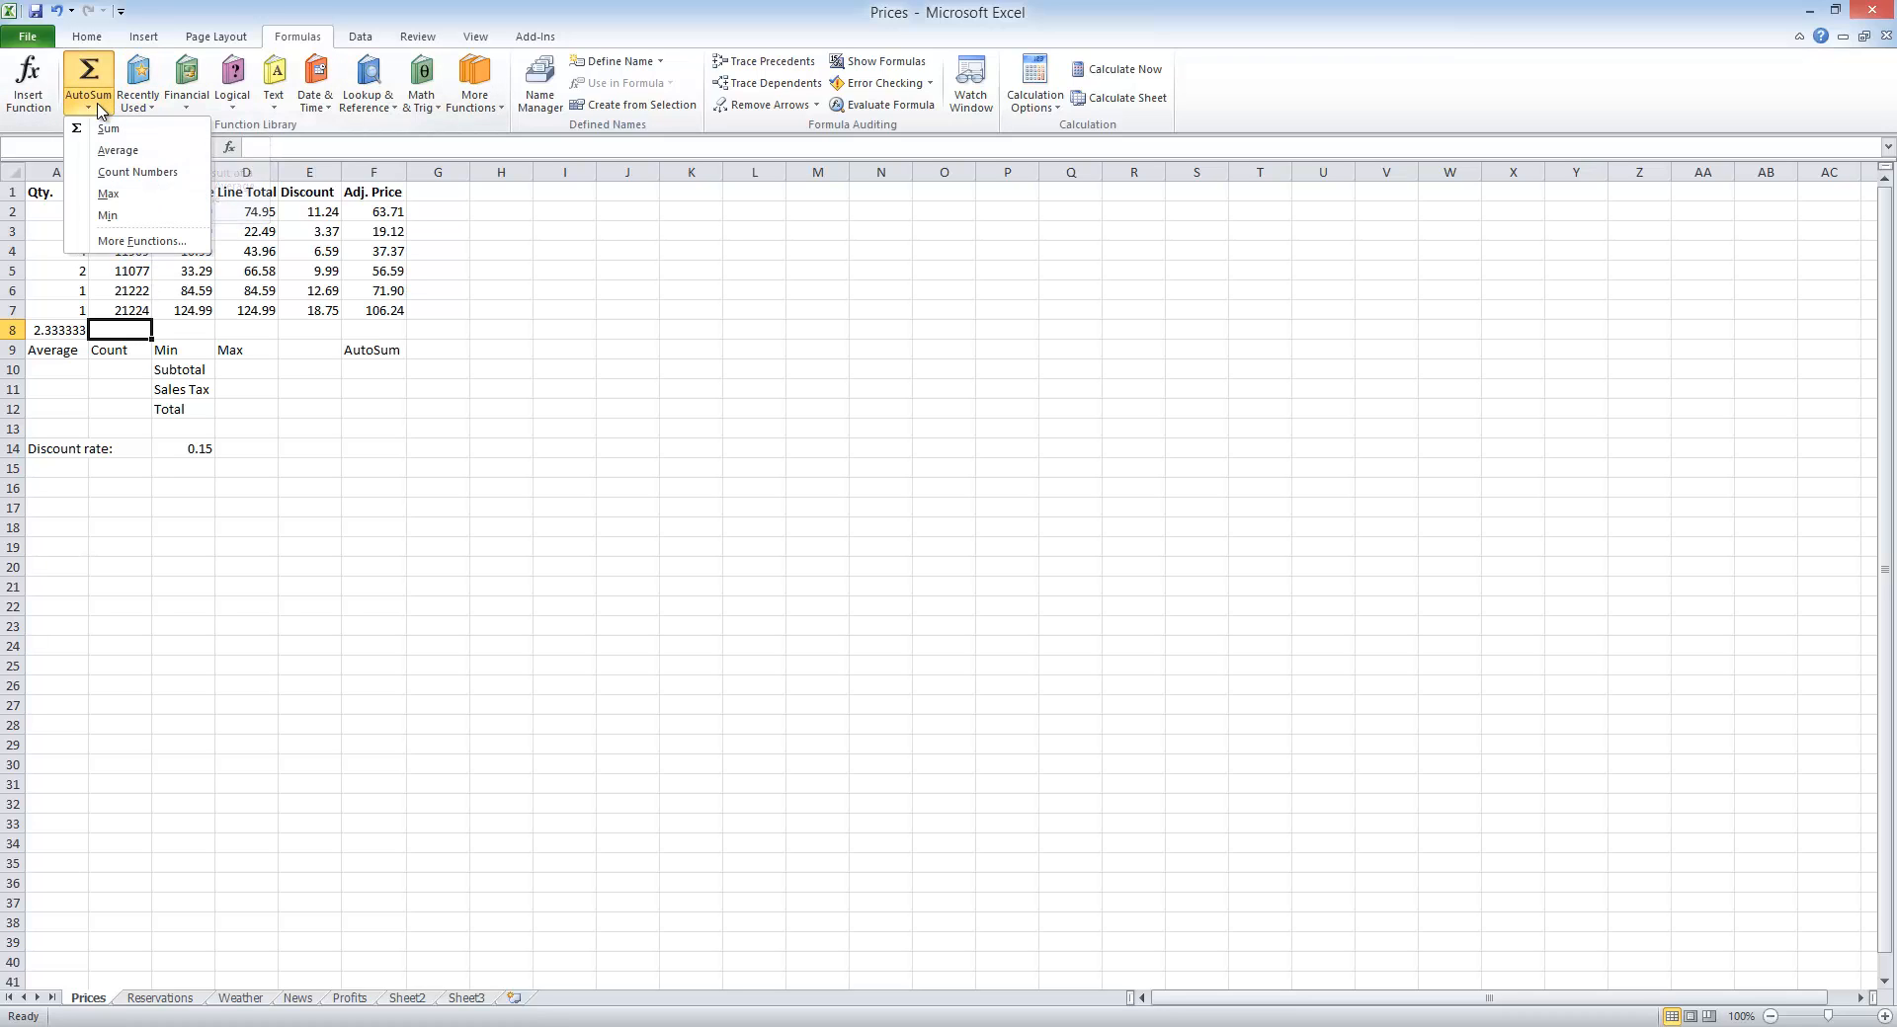
pyautogui.click(128, 173)
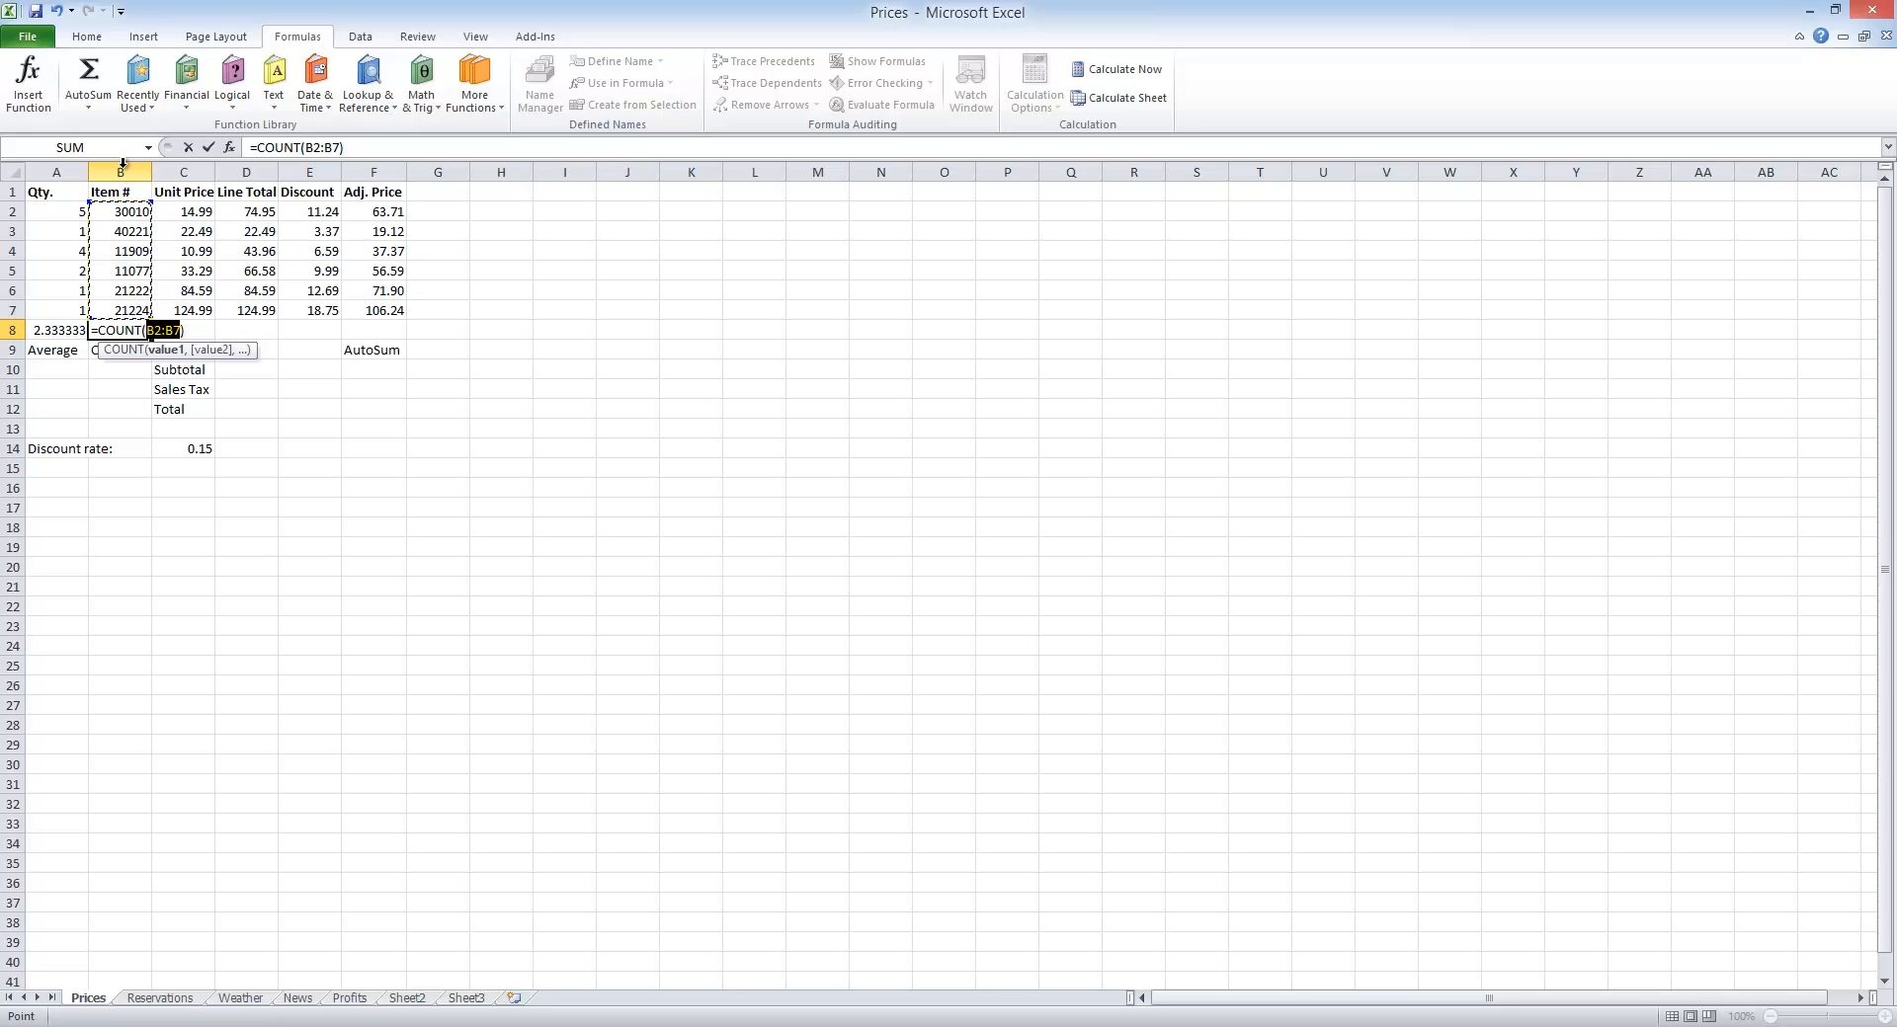
pyautogui.press('Return')
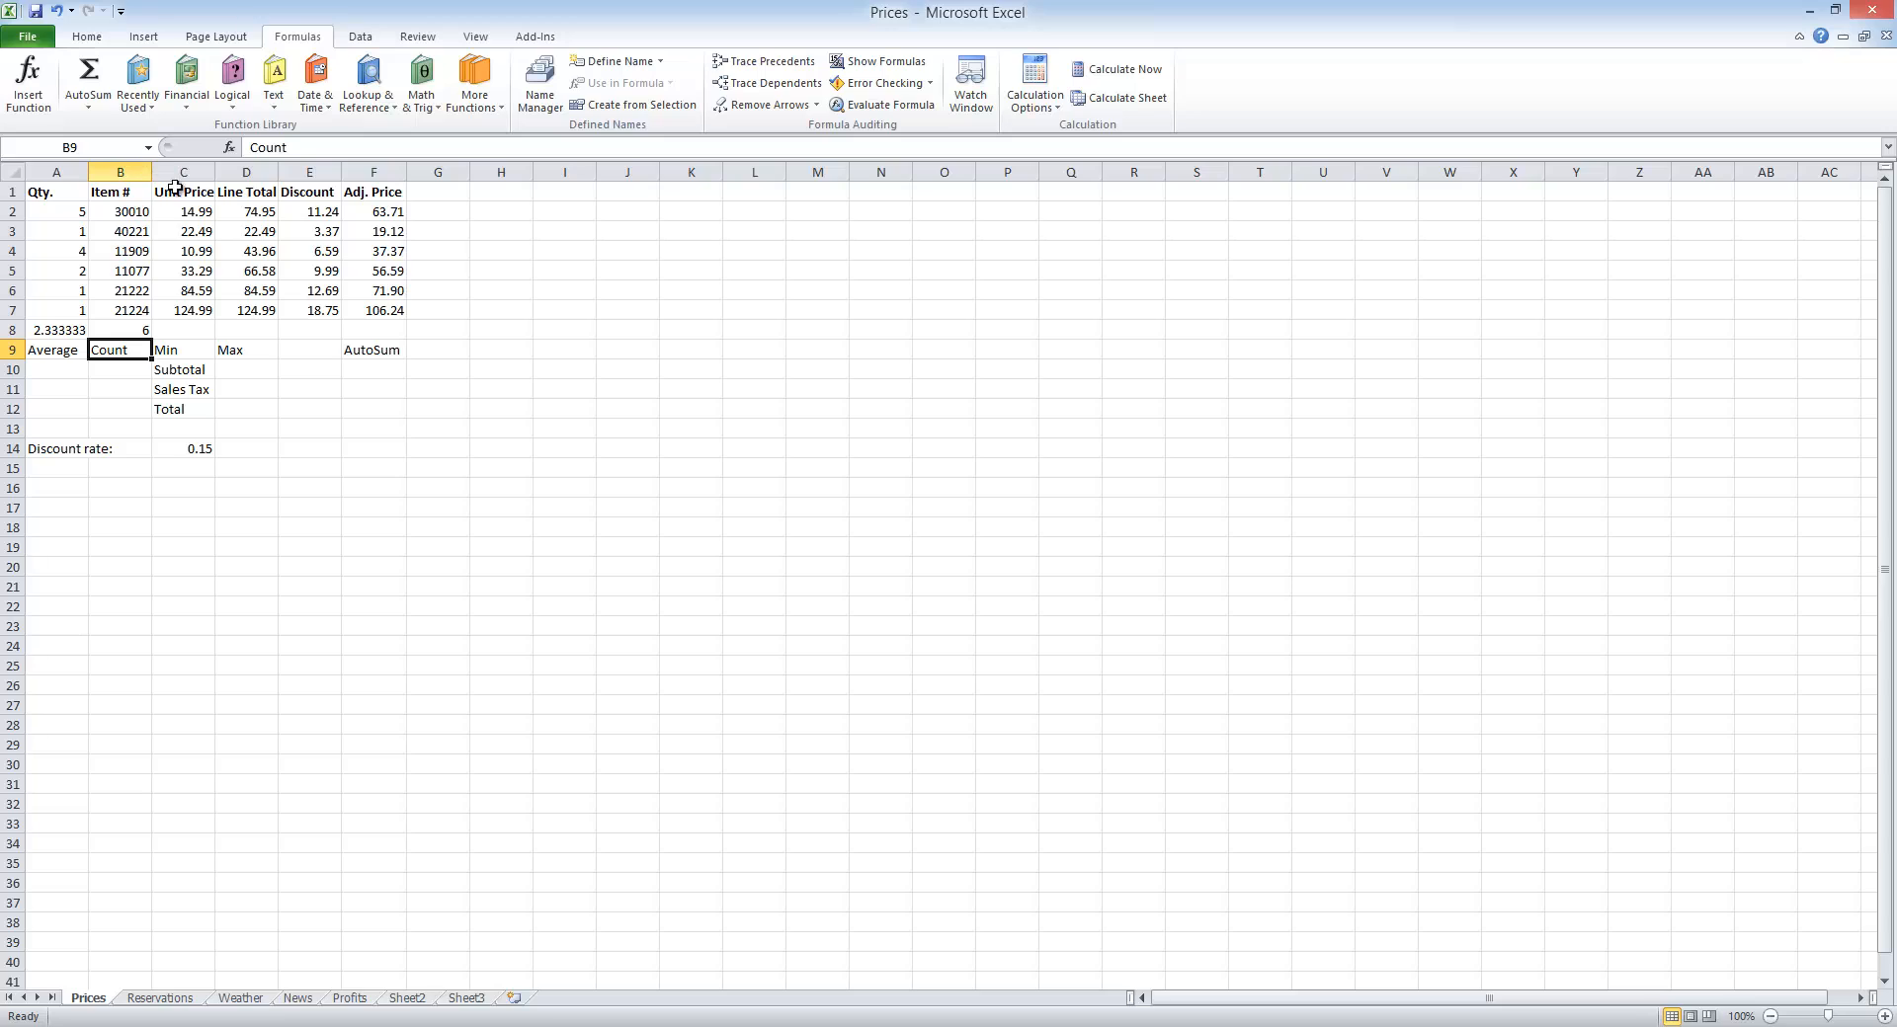
# Step: Insert the Min function in cell C8 for the Unit Price values in C2:C7
pyautogui.doubleClick(185, 331)
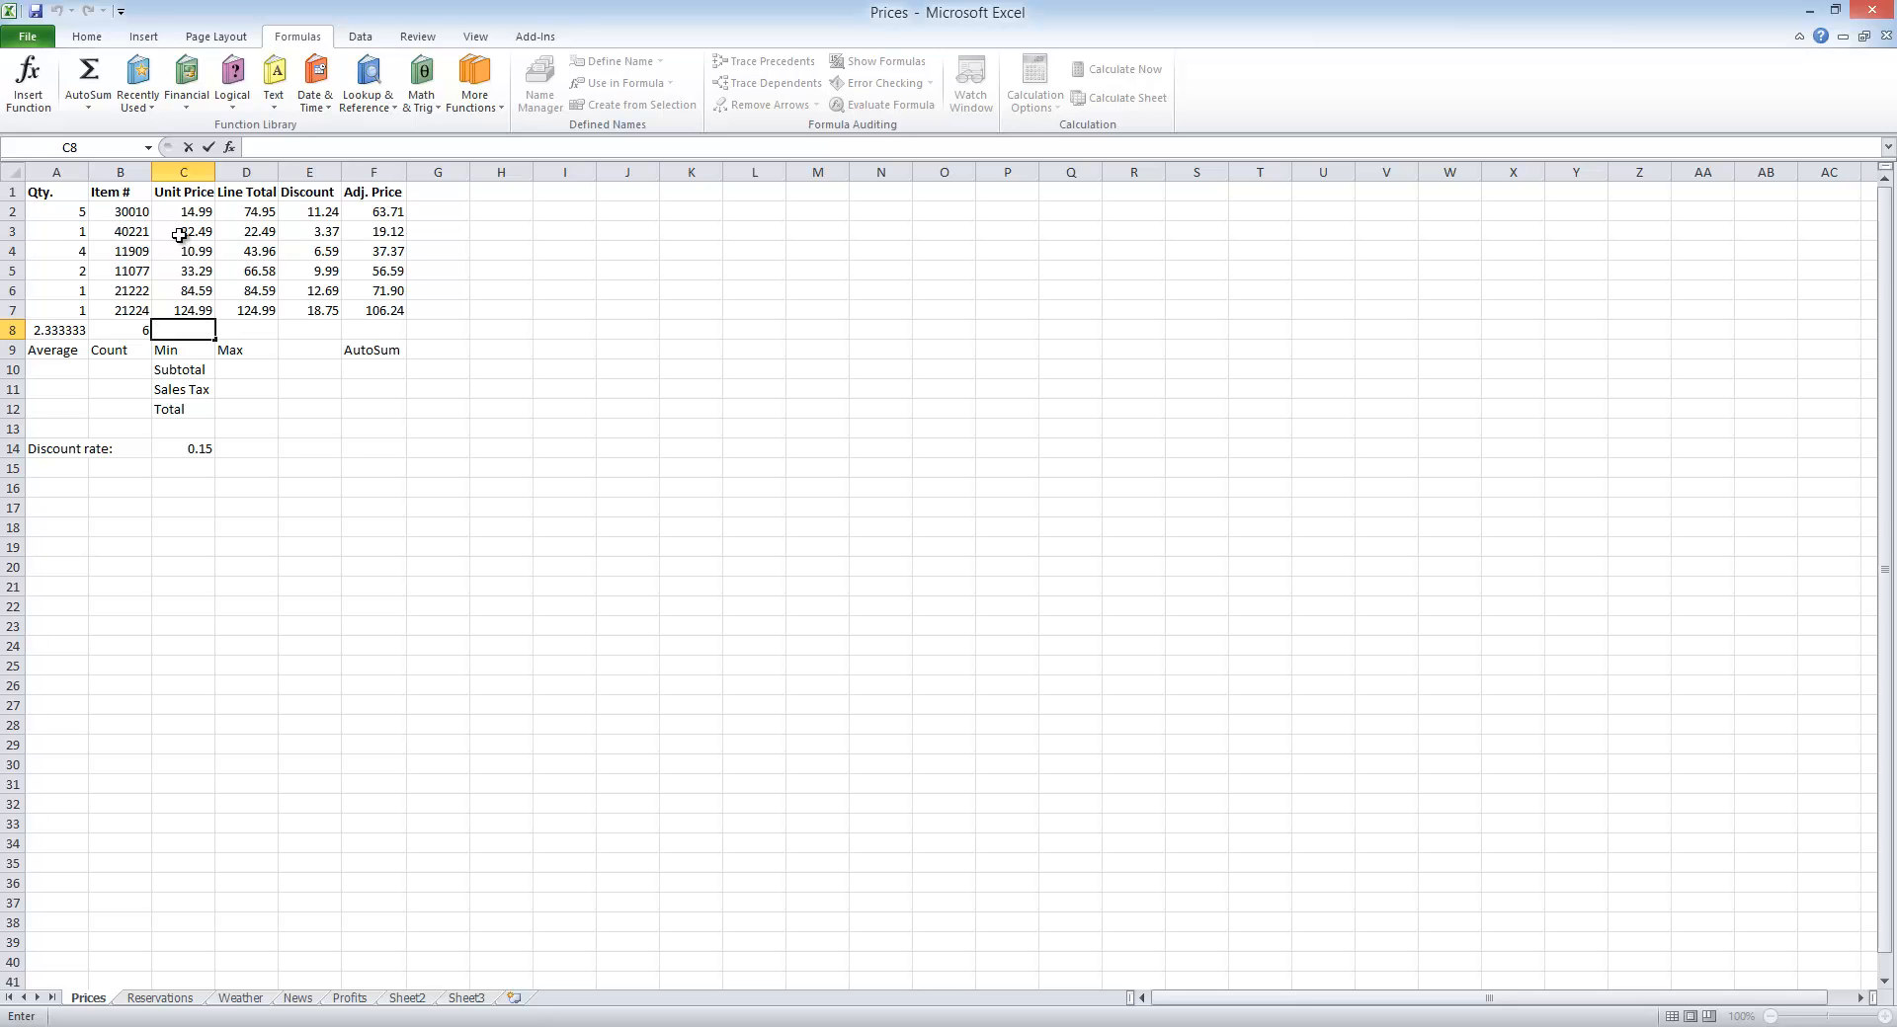
pyautogui.click(104, 111)
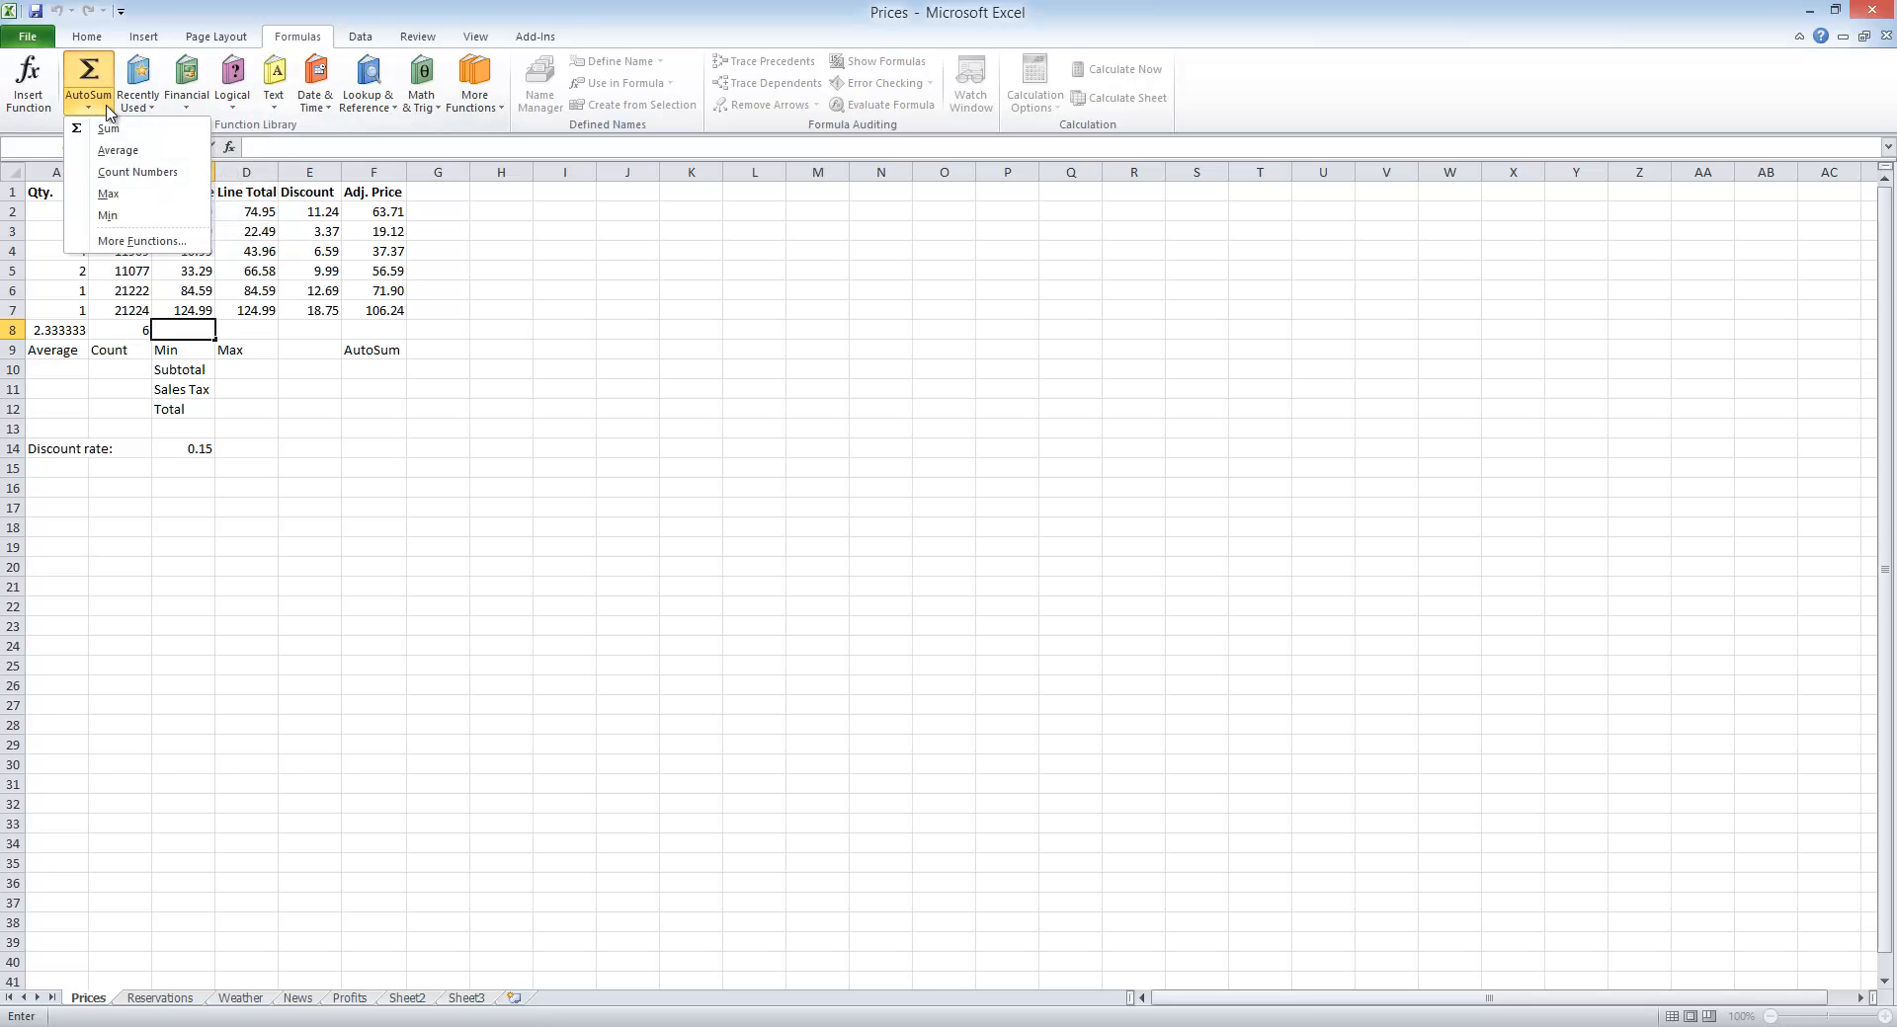
pyautogui.click(141, 213)
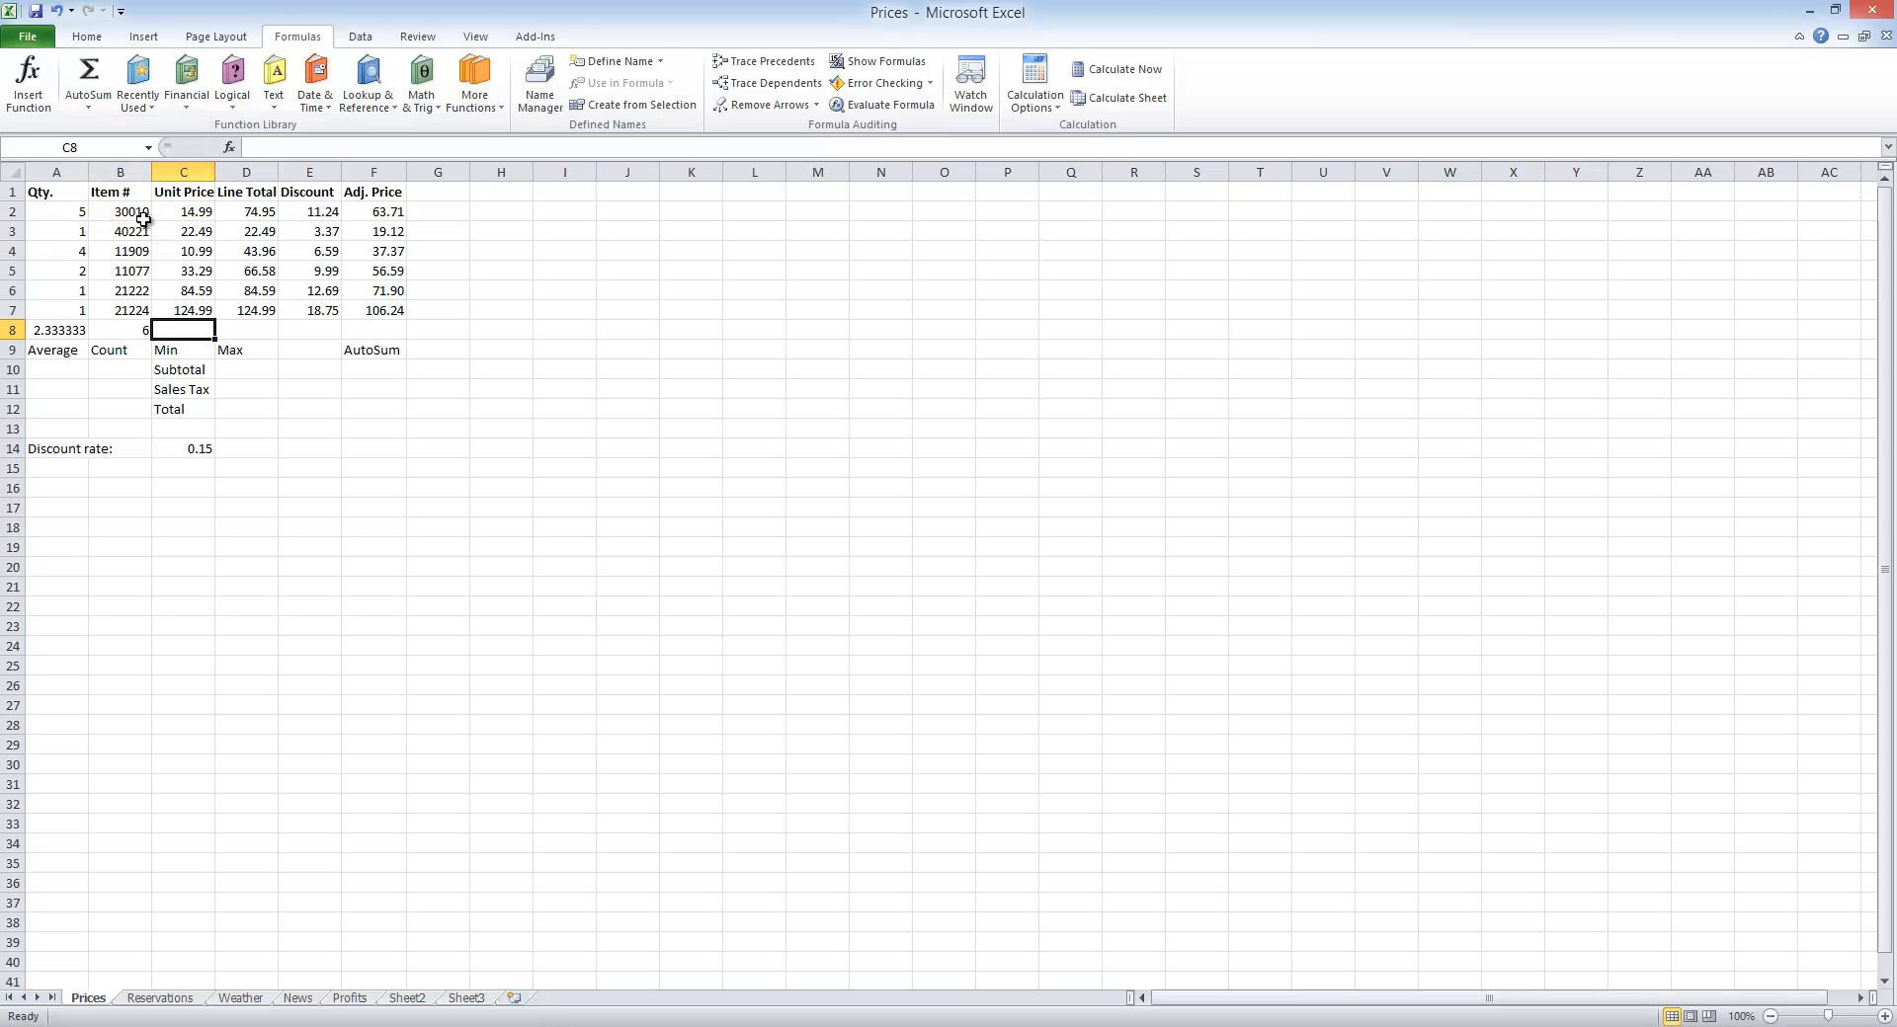
pyautogui.click(96, 111)
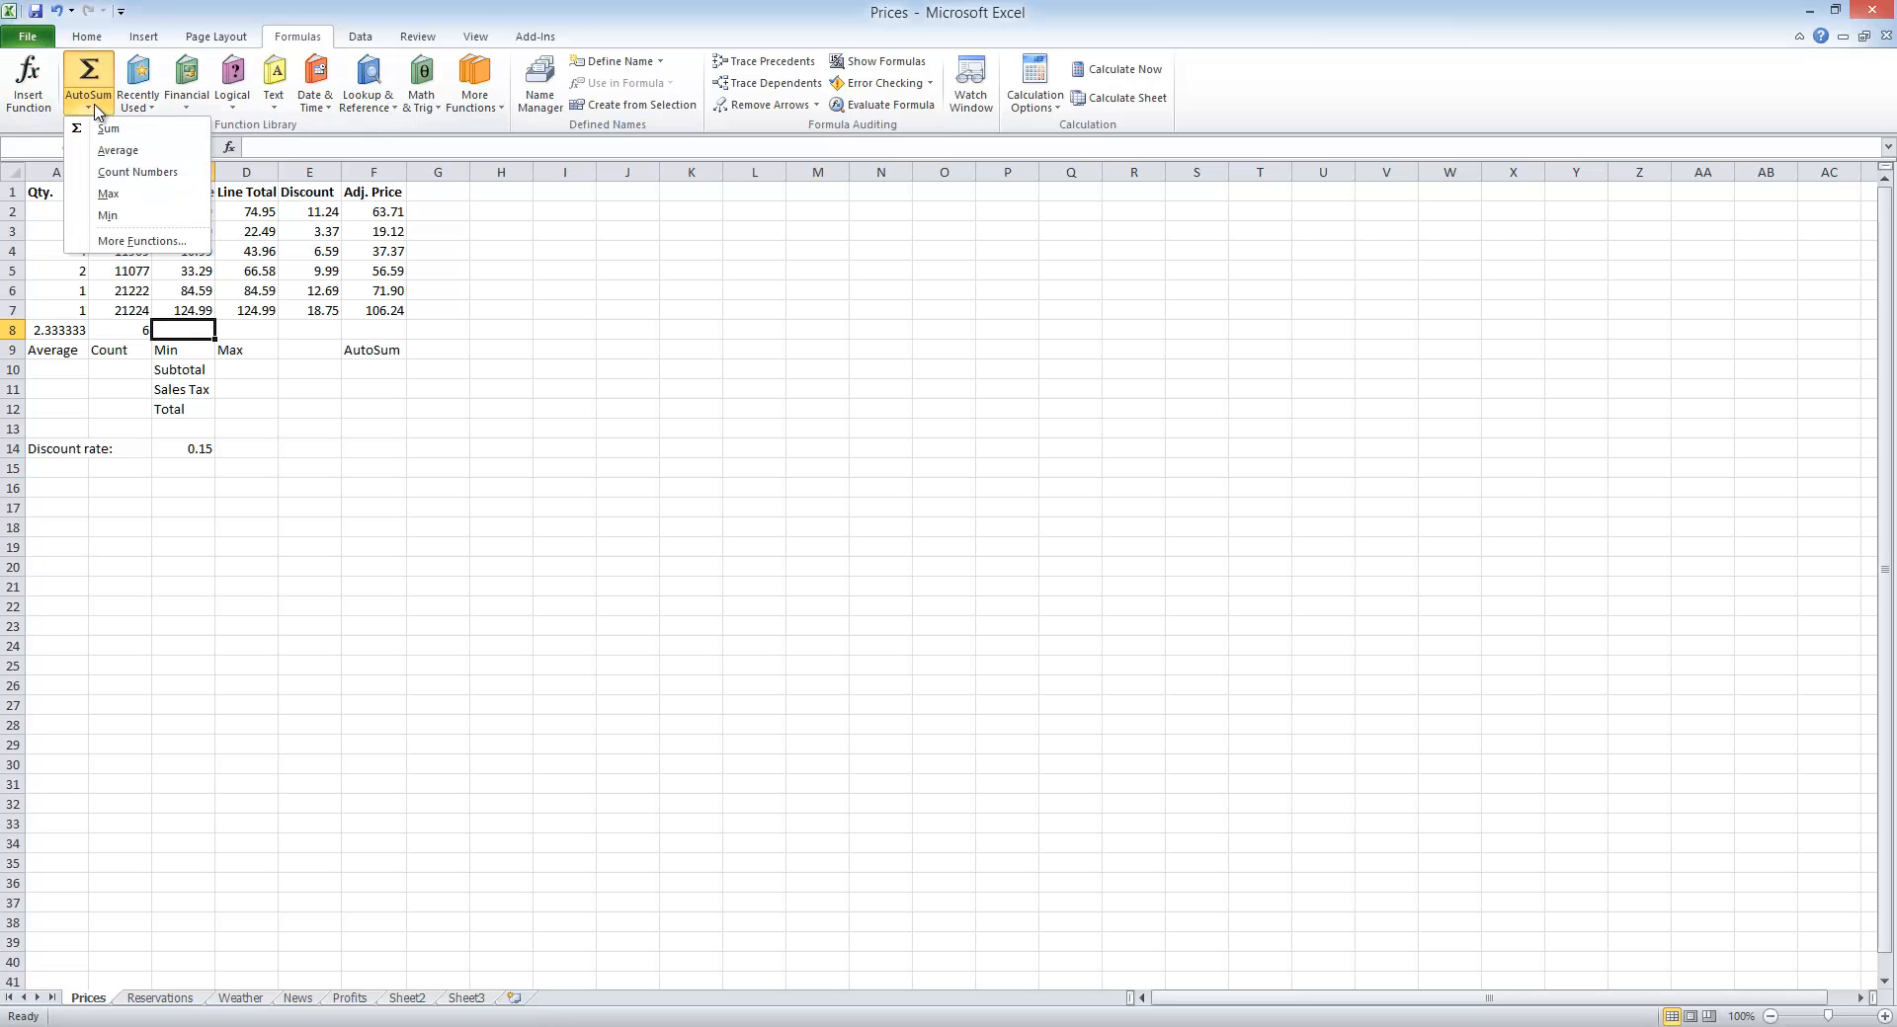
pyautogui.click(111, 215)
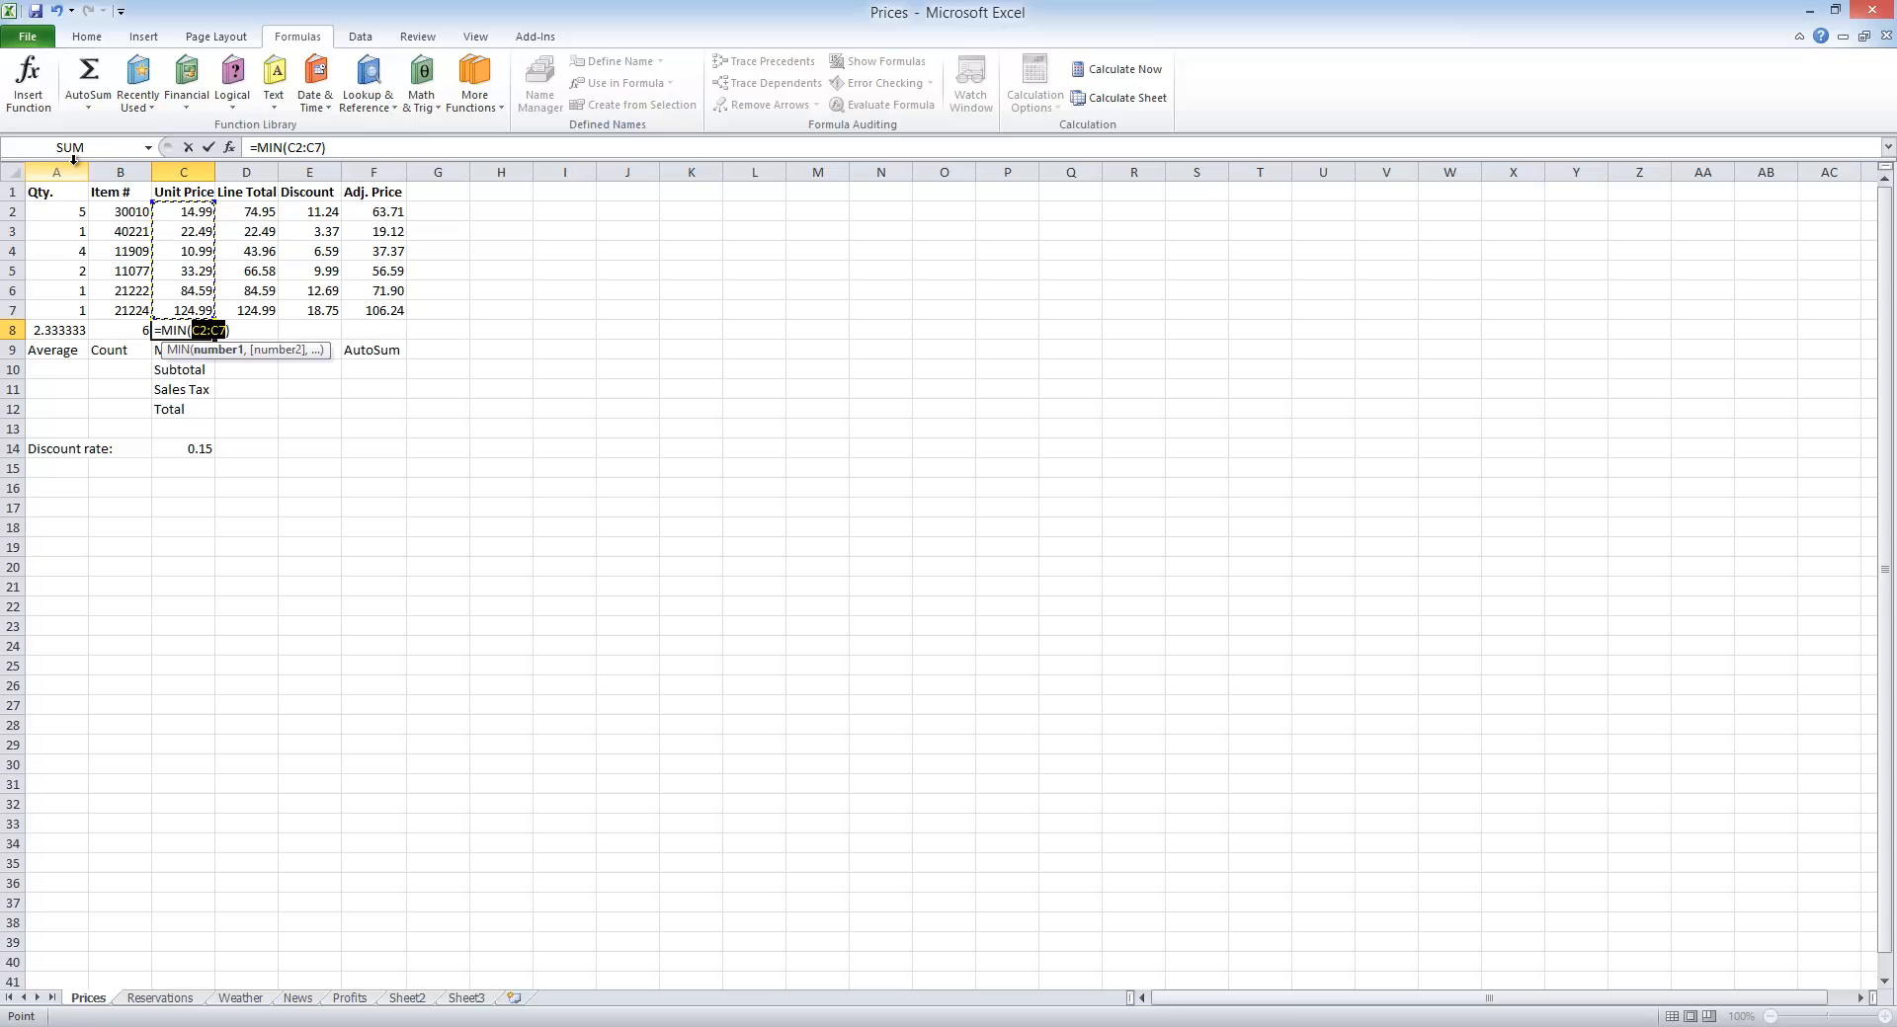
pyautogui.press('Return')
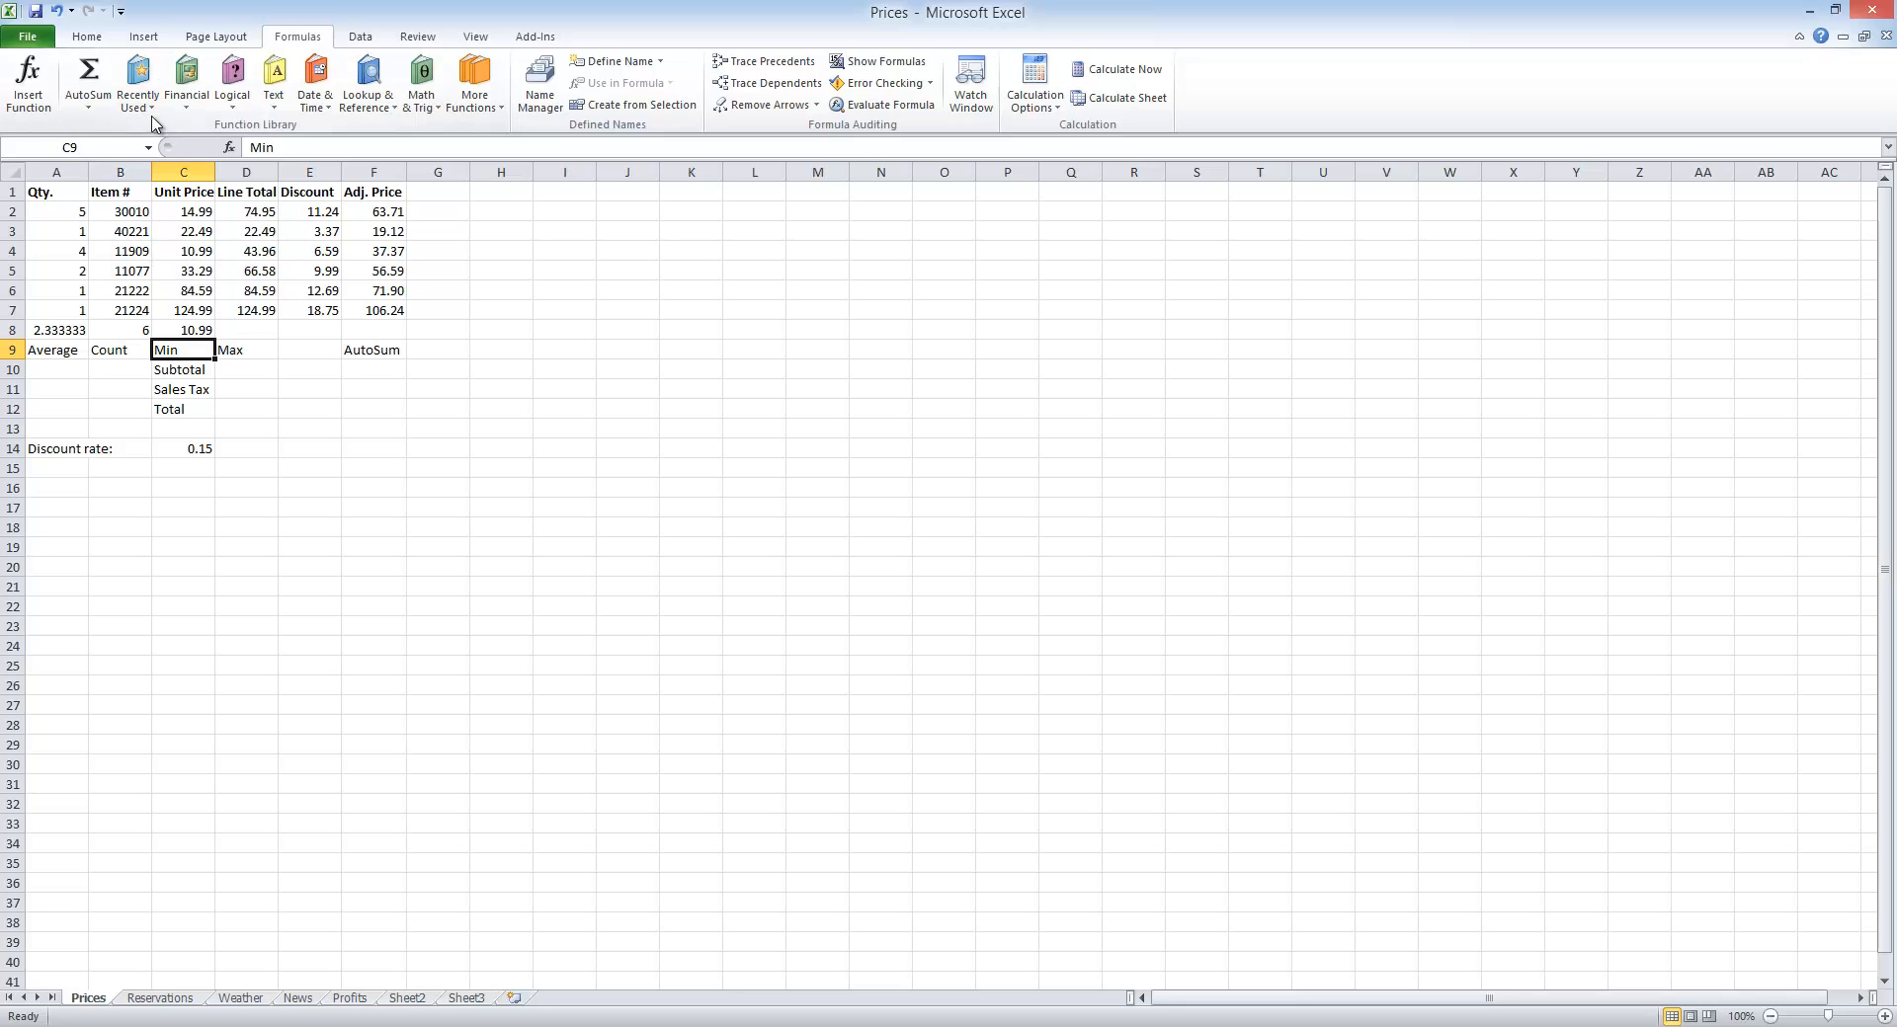
# Step: Insert the Max function in cell D8 for the Line Total values in D2:D7
pyautogui.click(253, 331)
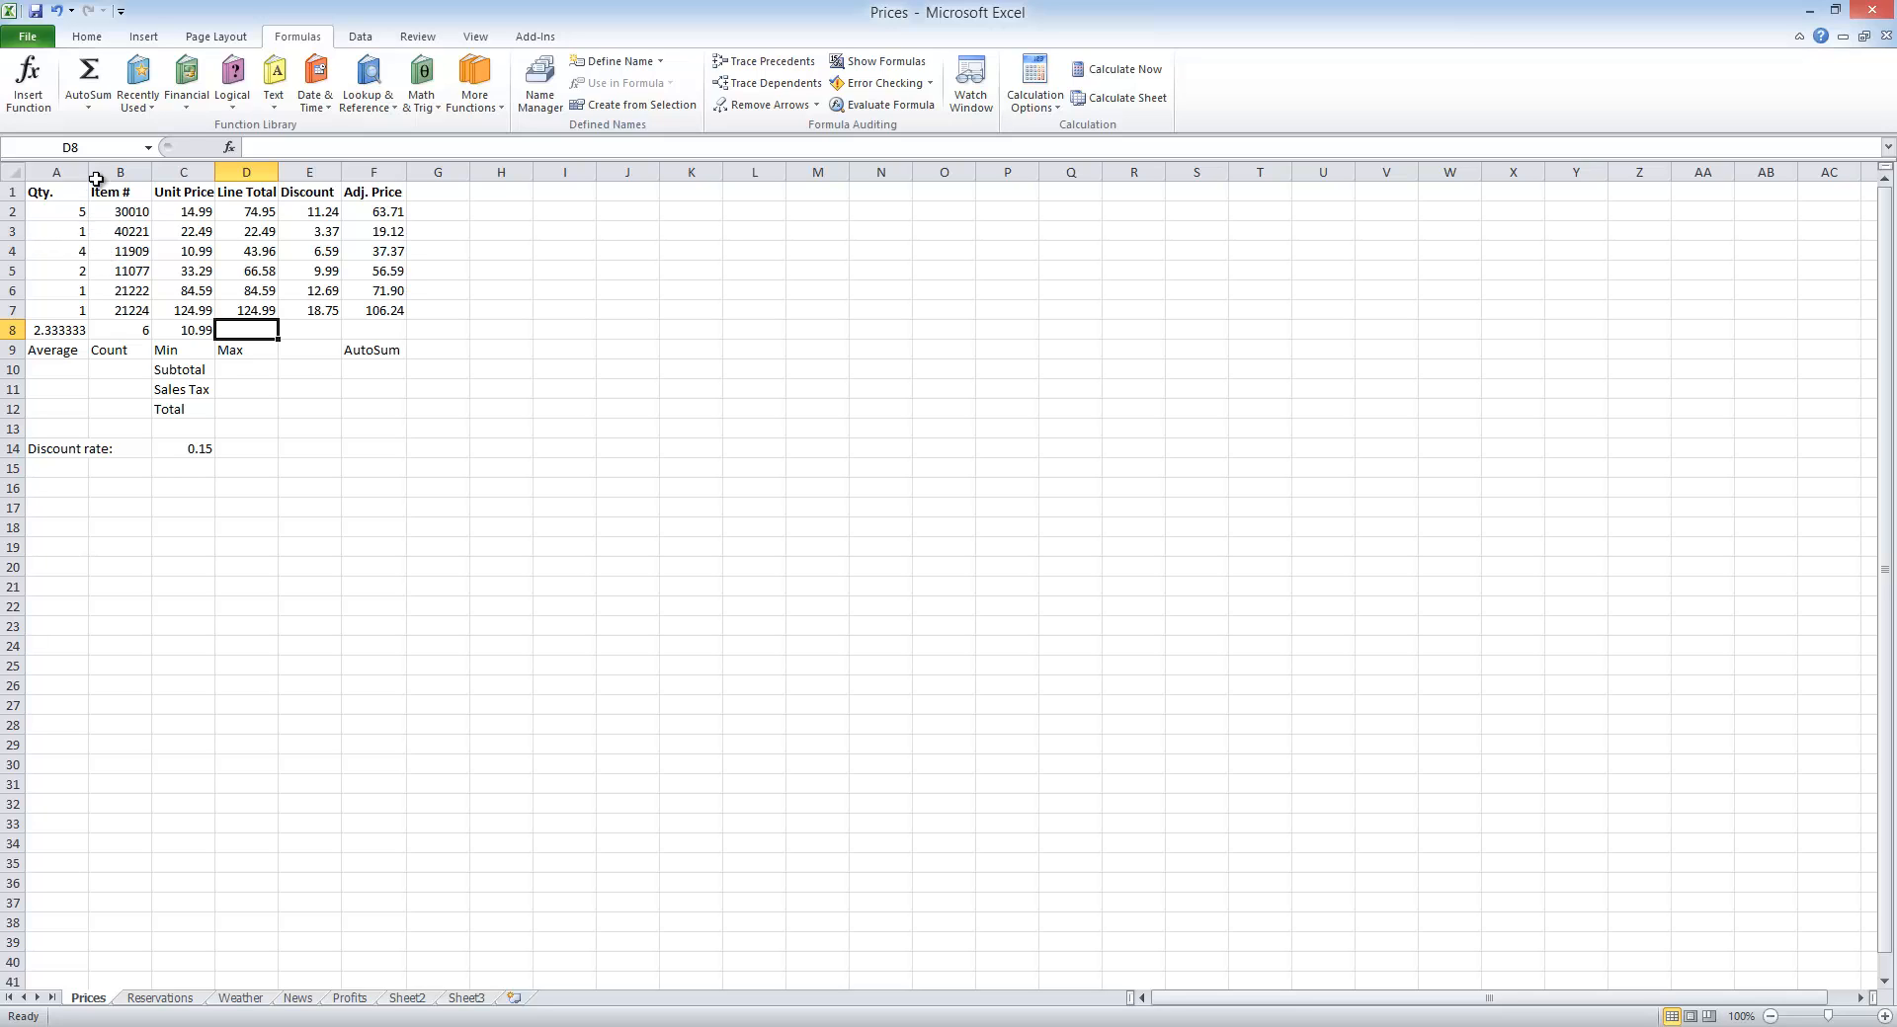
pyautogui.click(88, 105)
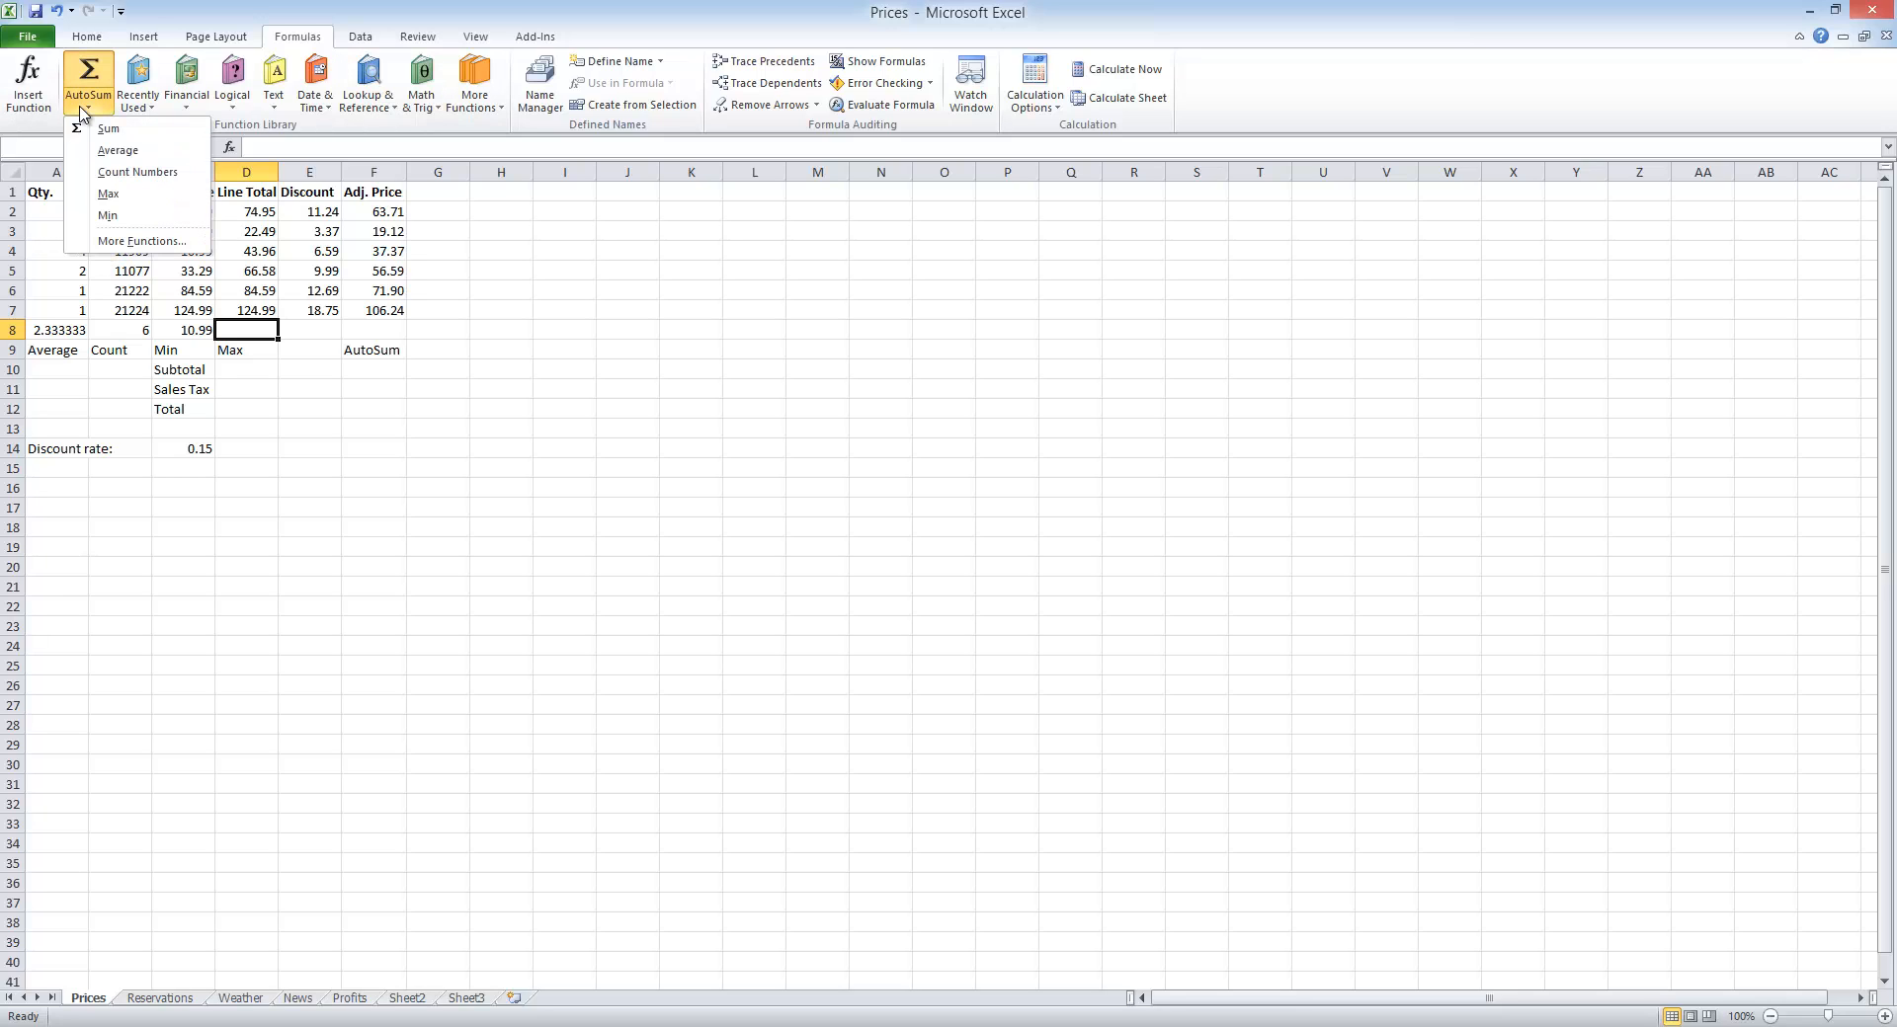
pyautogui.click(111, 195)
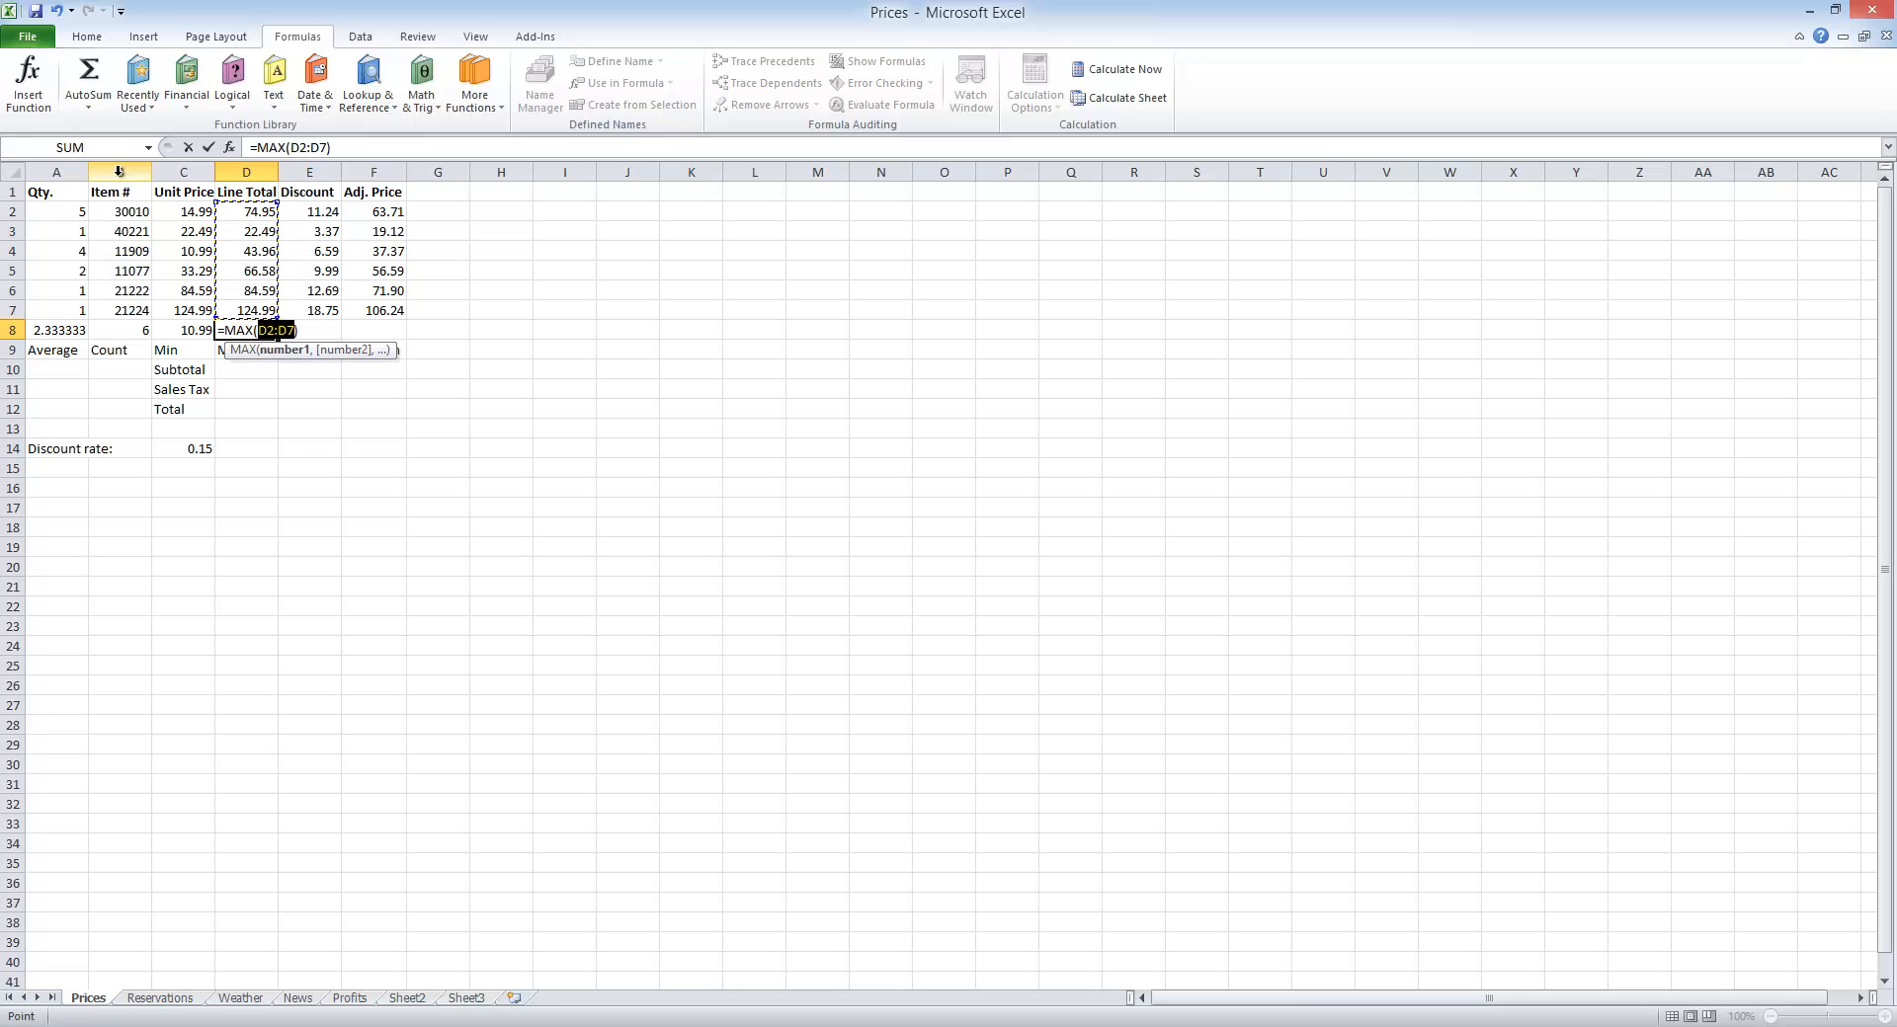
pyautogui.press('Return')
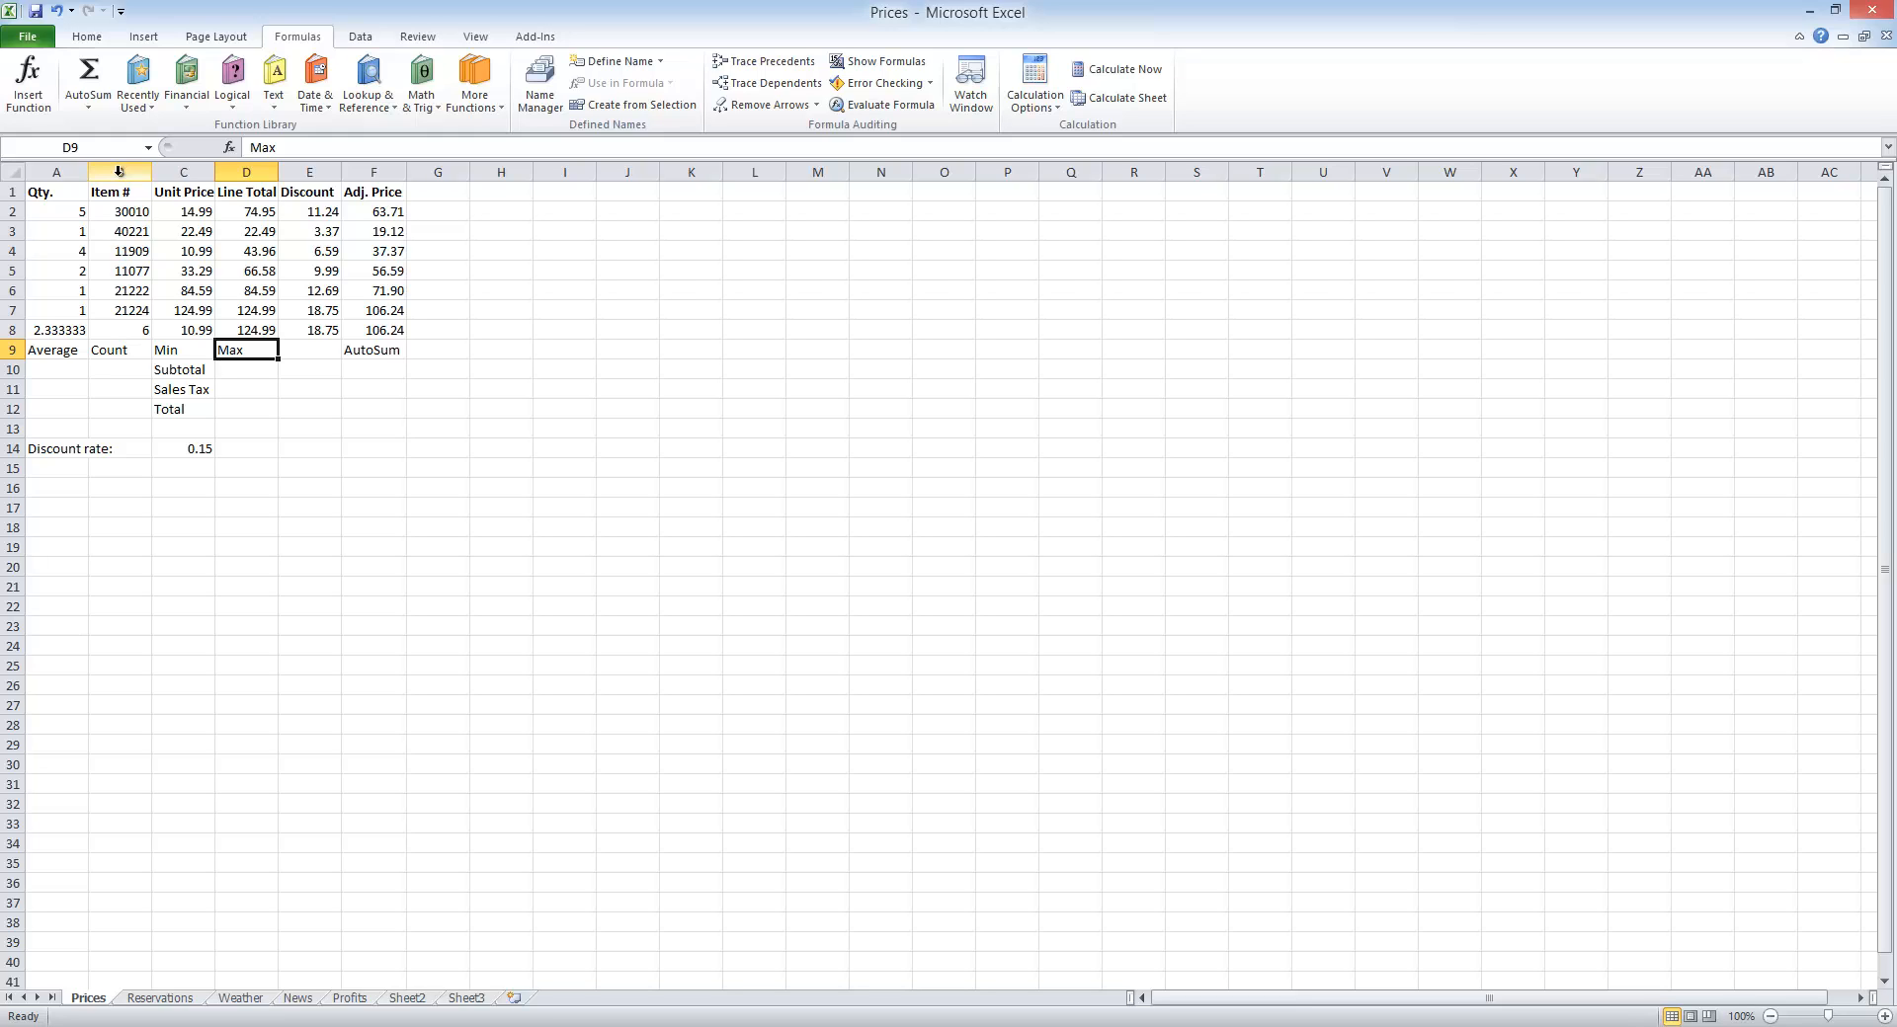
# Step: Clear the auto-filled formulas from E8 and F8, and total the Adj. Price values F2:F7 in F8 with AutoSum
pyautogui.click(324, 332)
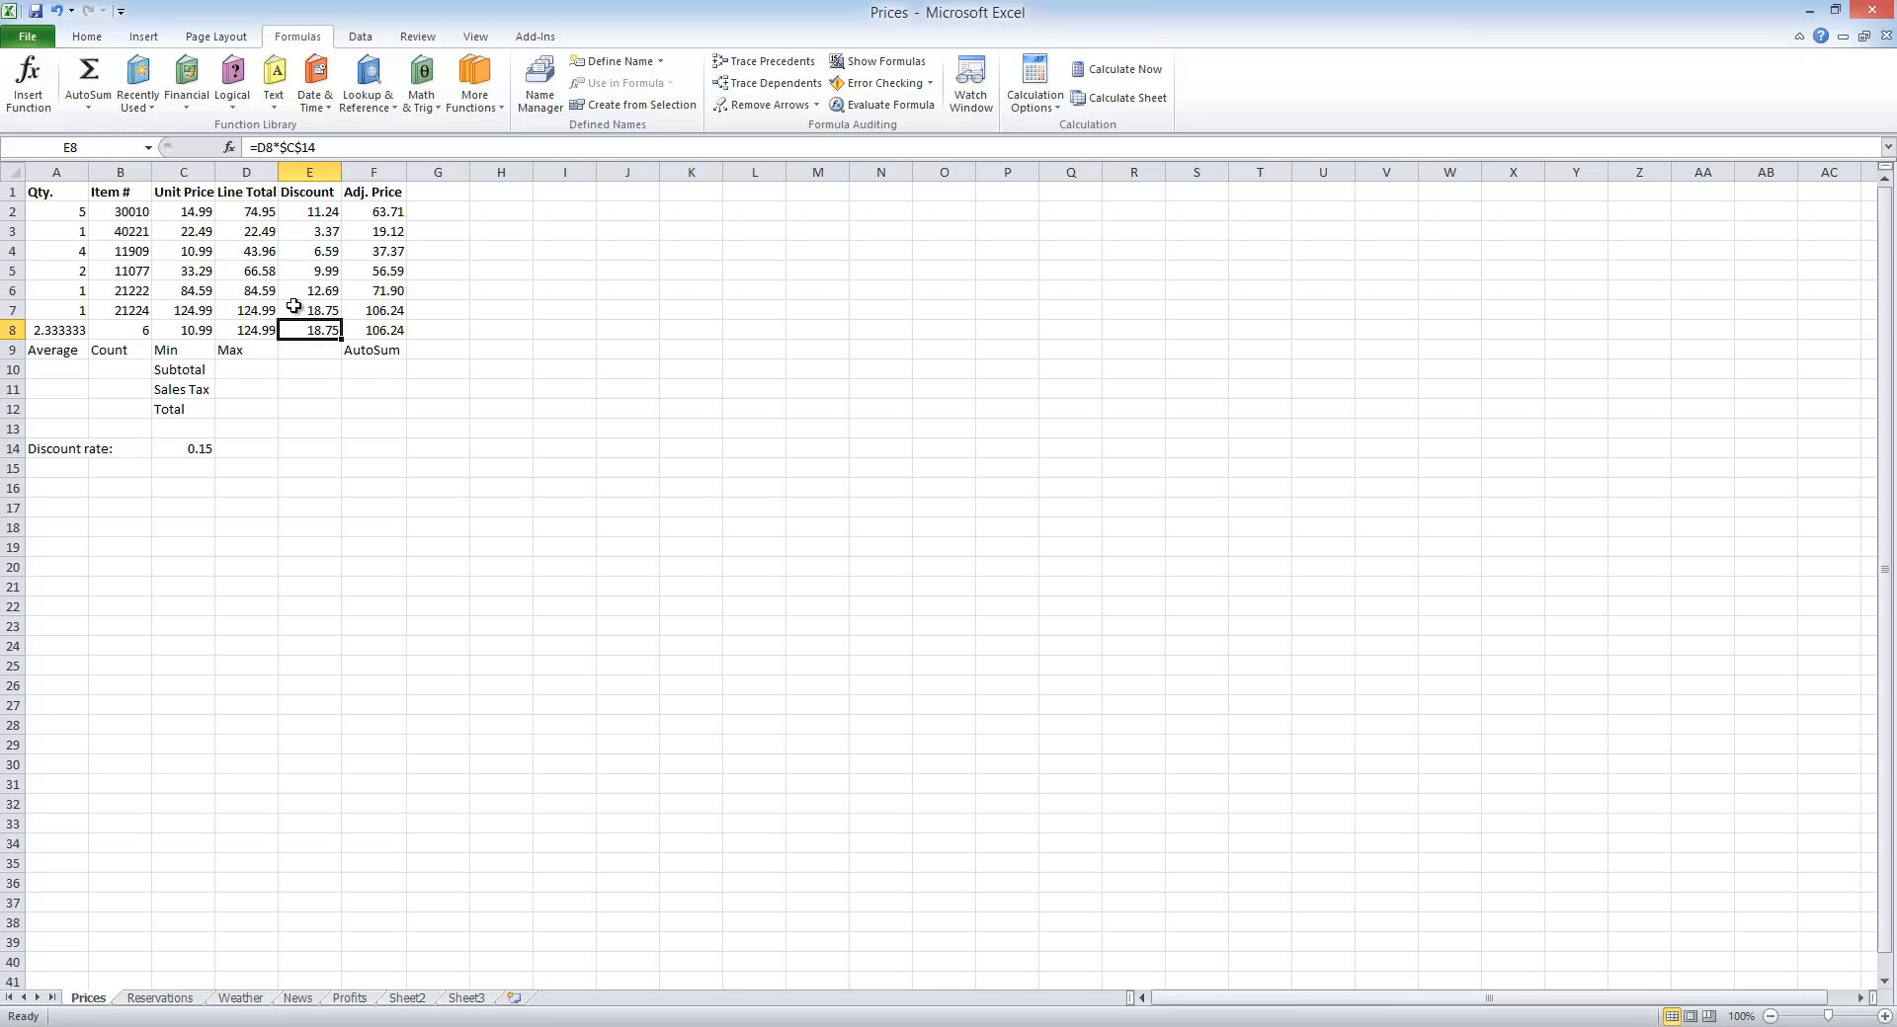
pyautogui.press('Delete')
pyautogui.click(392, 331)
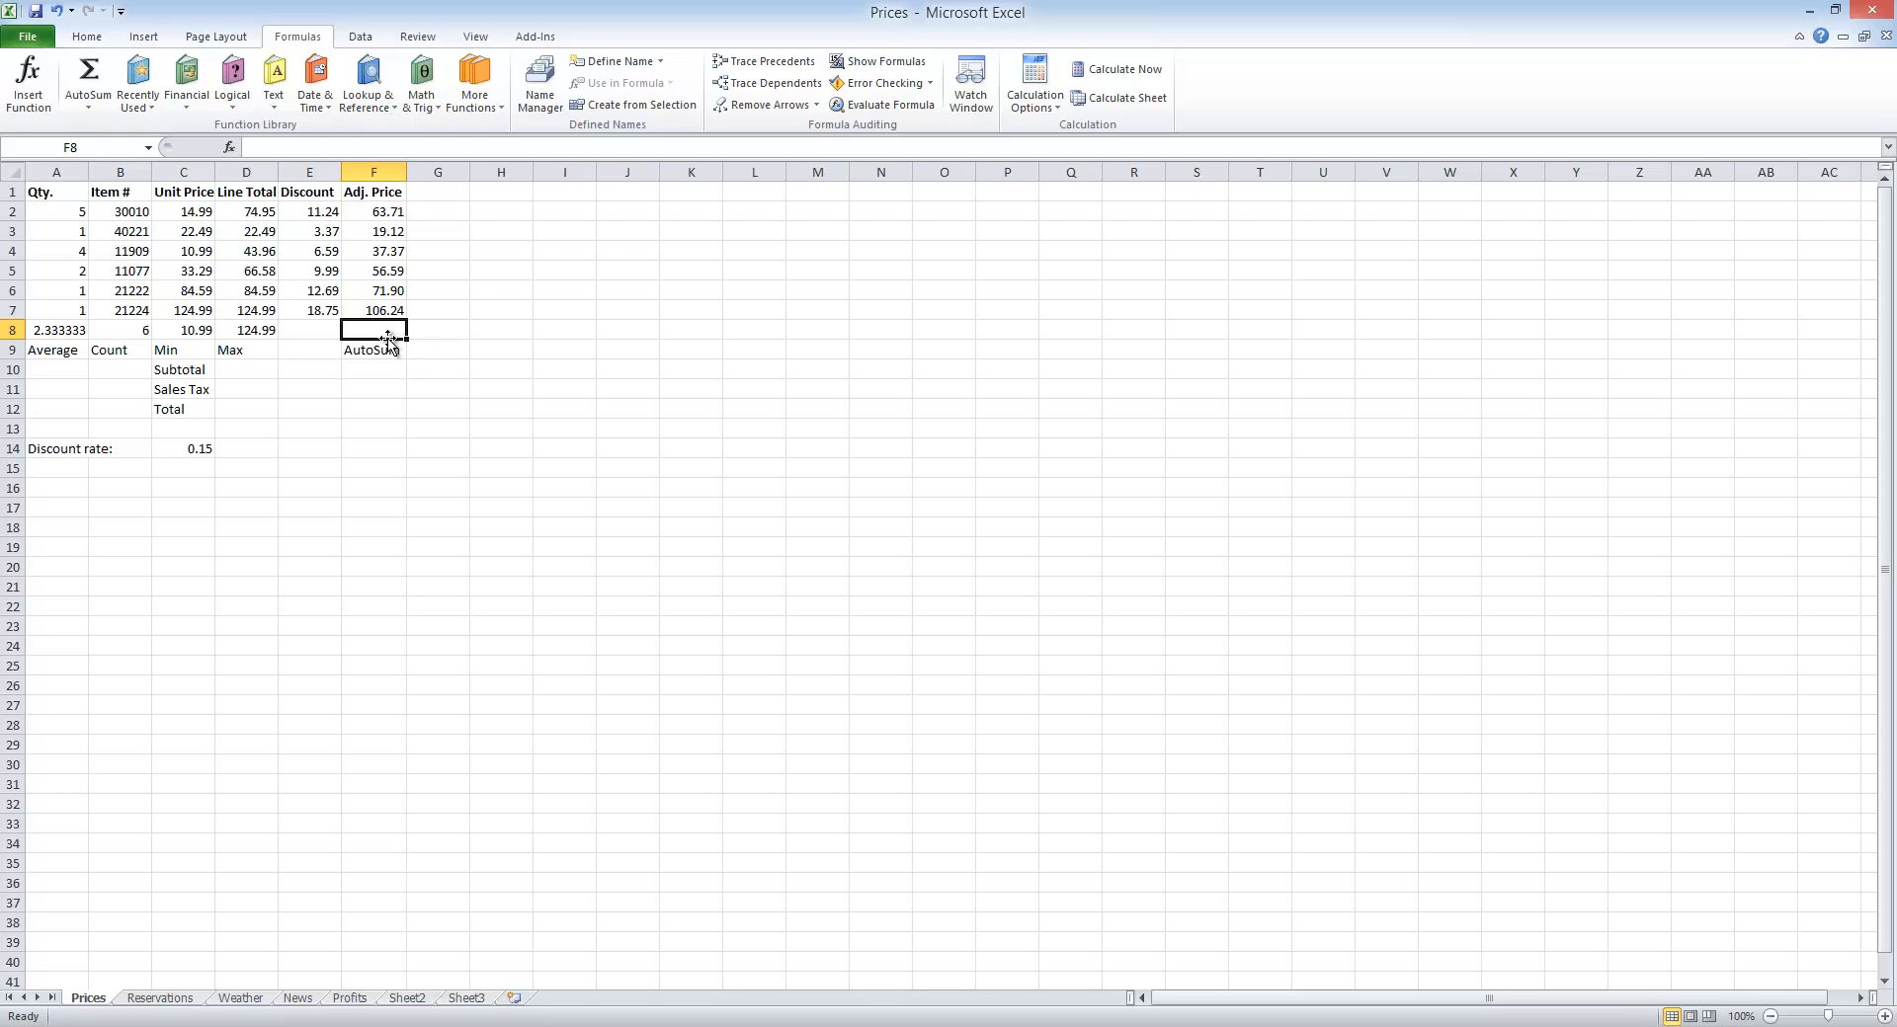
pyautogui.click(96, 79)
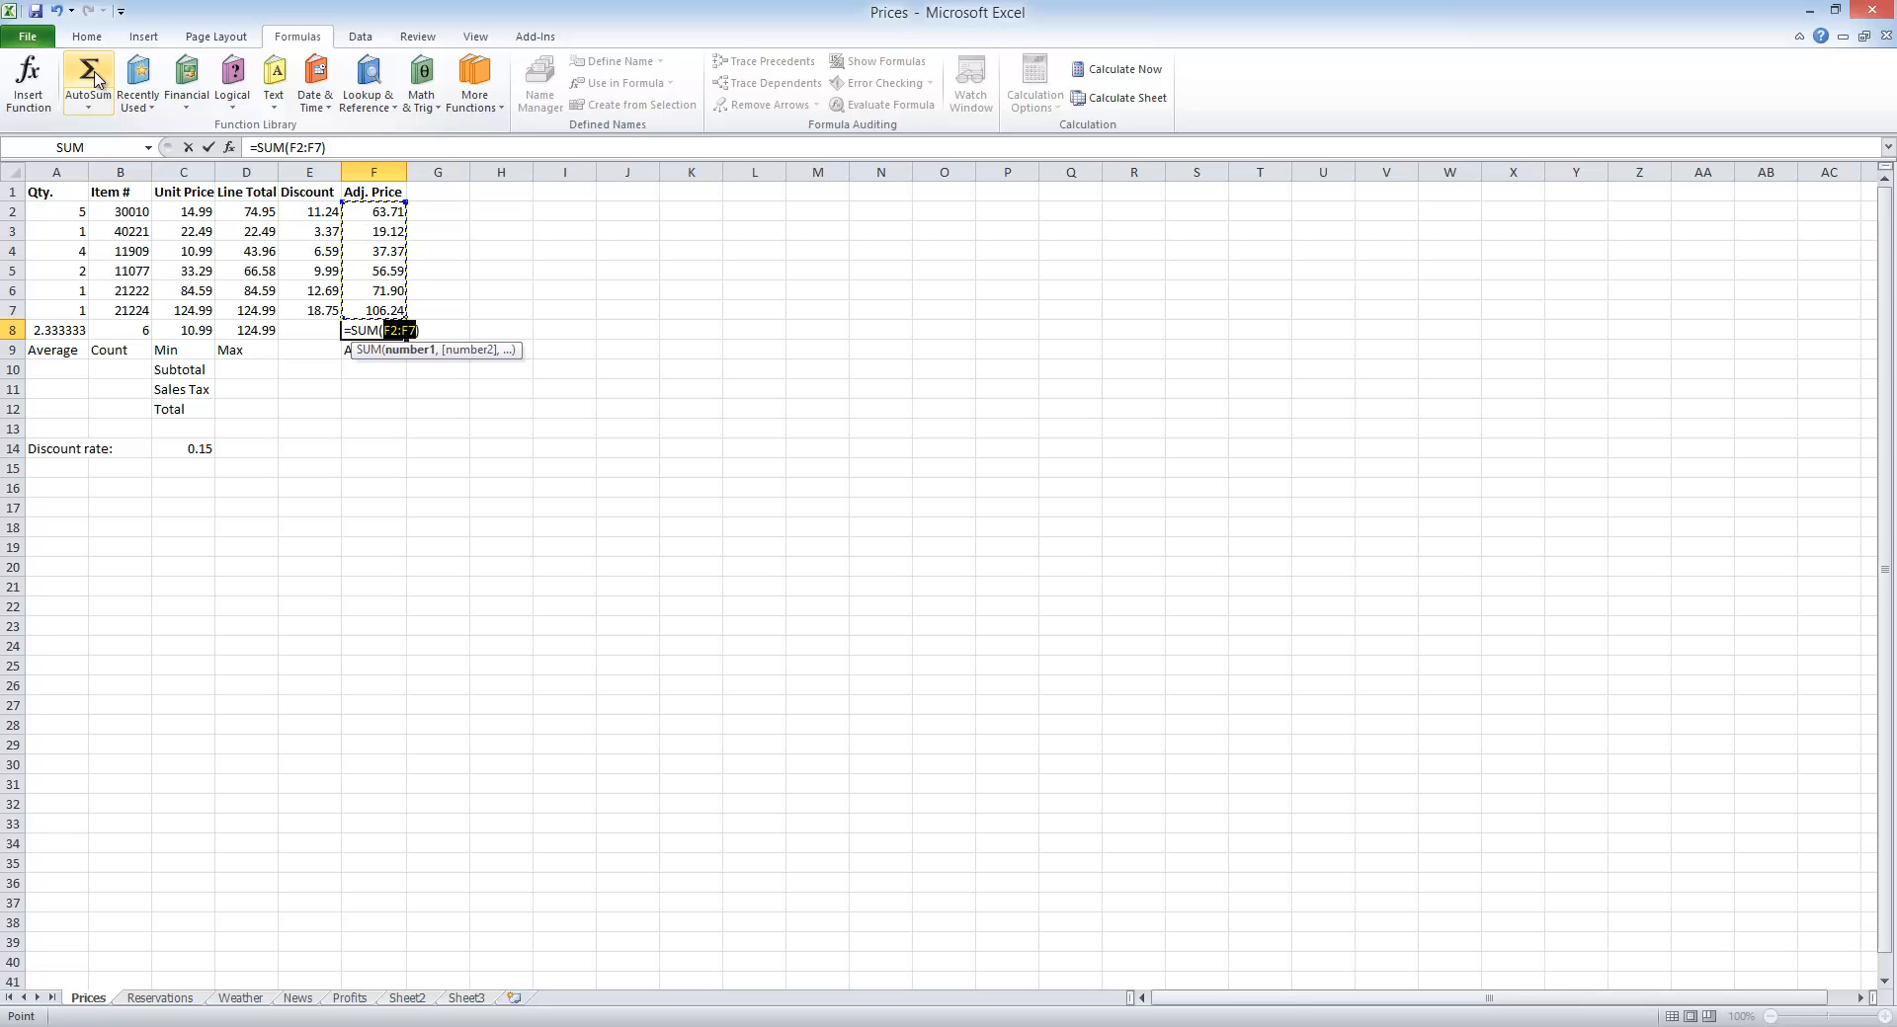
pyautogui.press('Return')
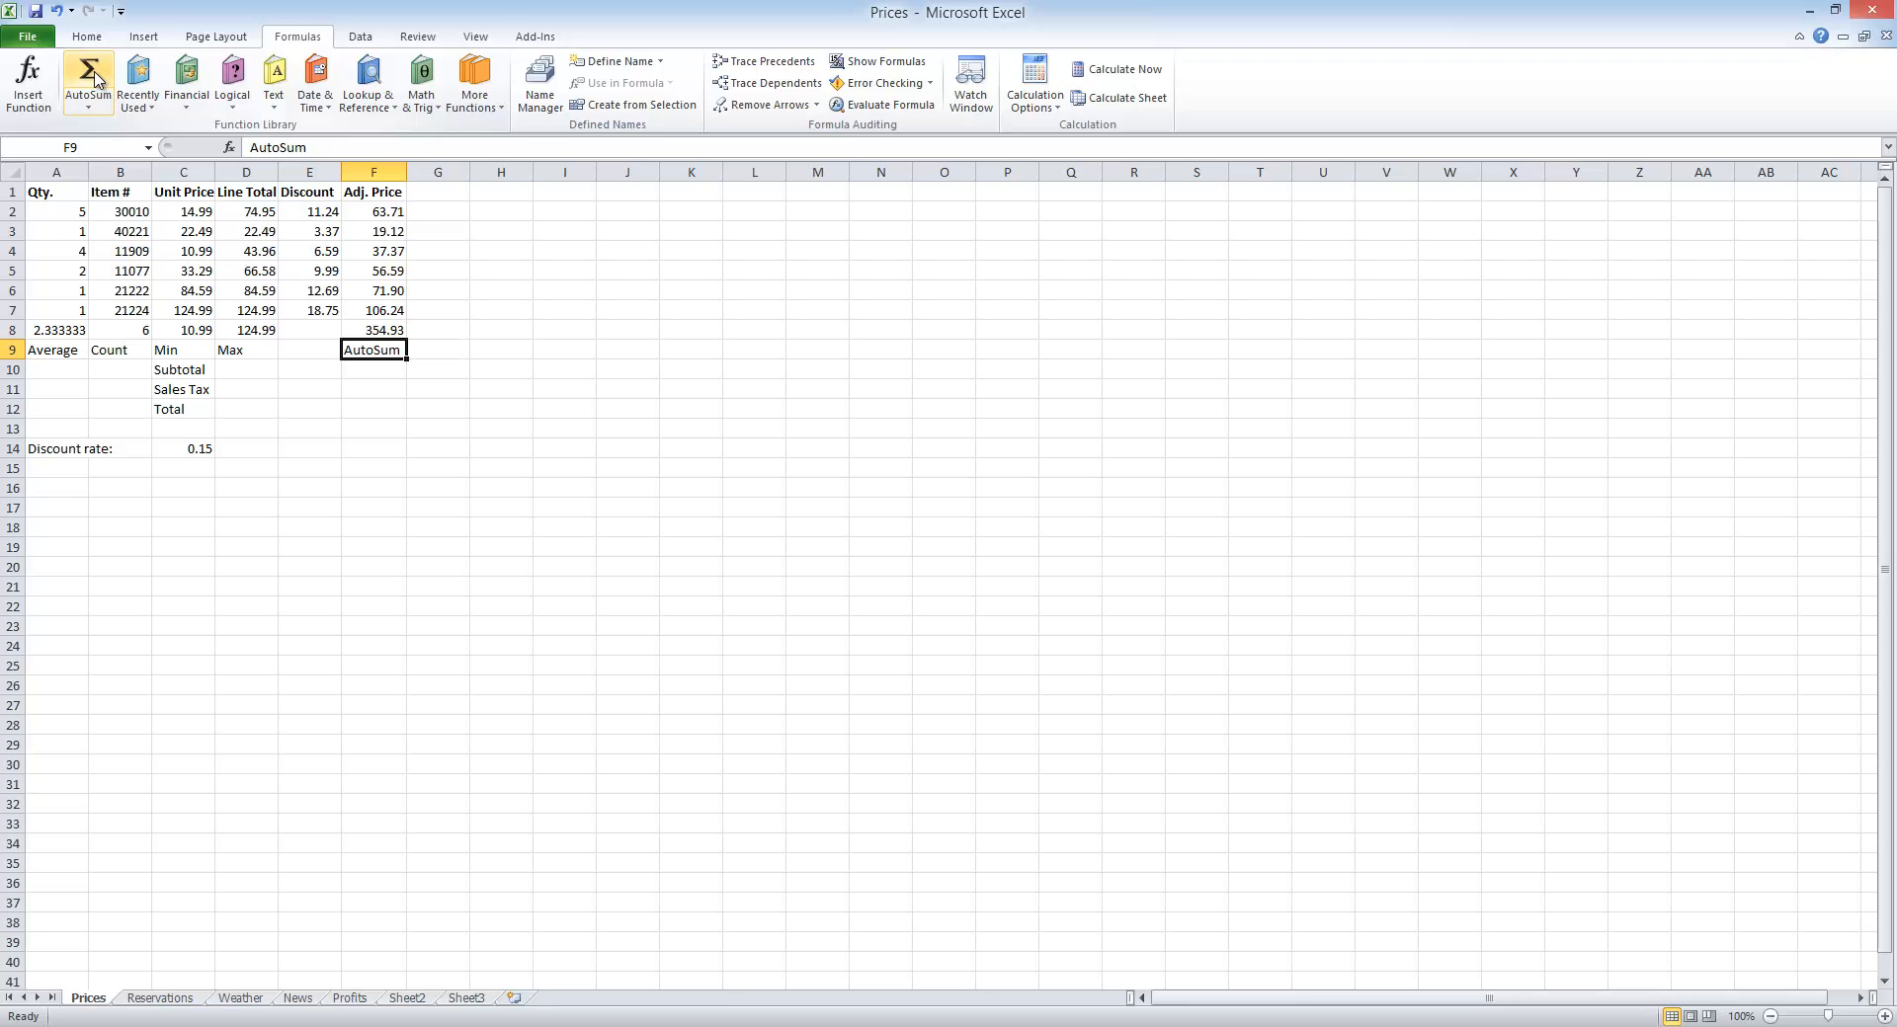
pyautogui.click(555, 1026)
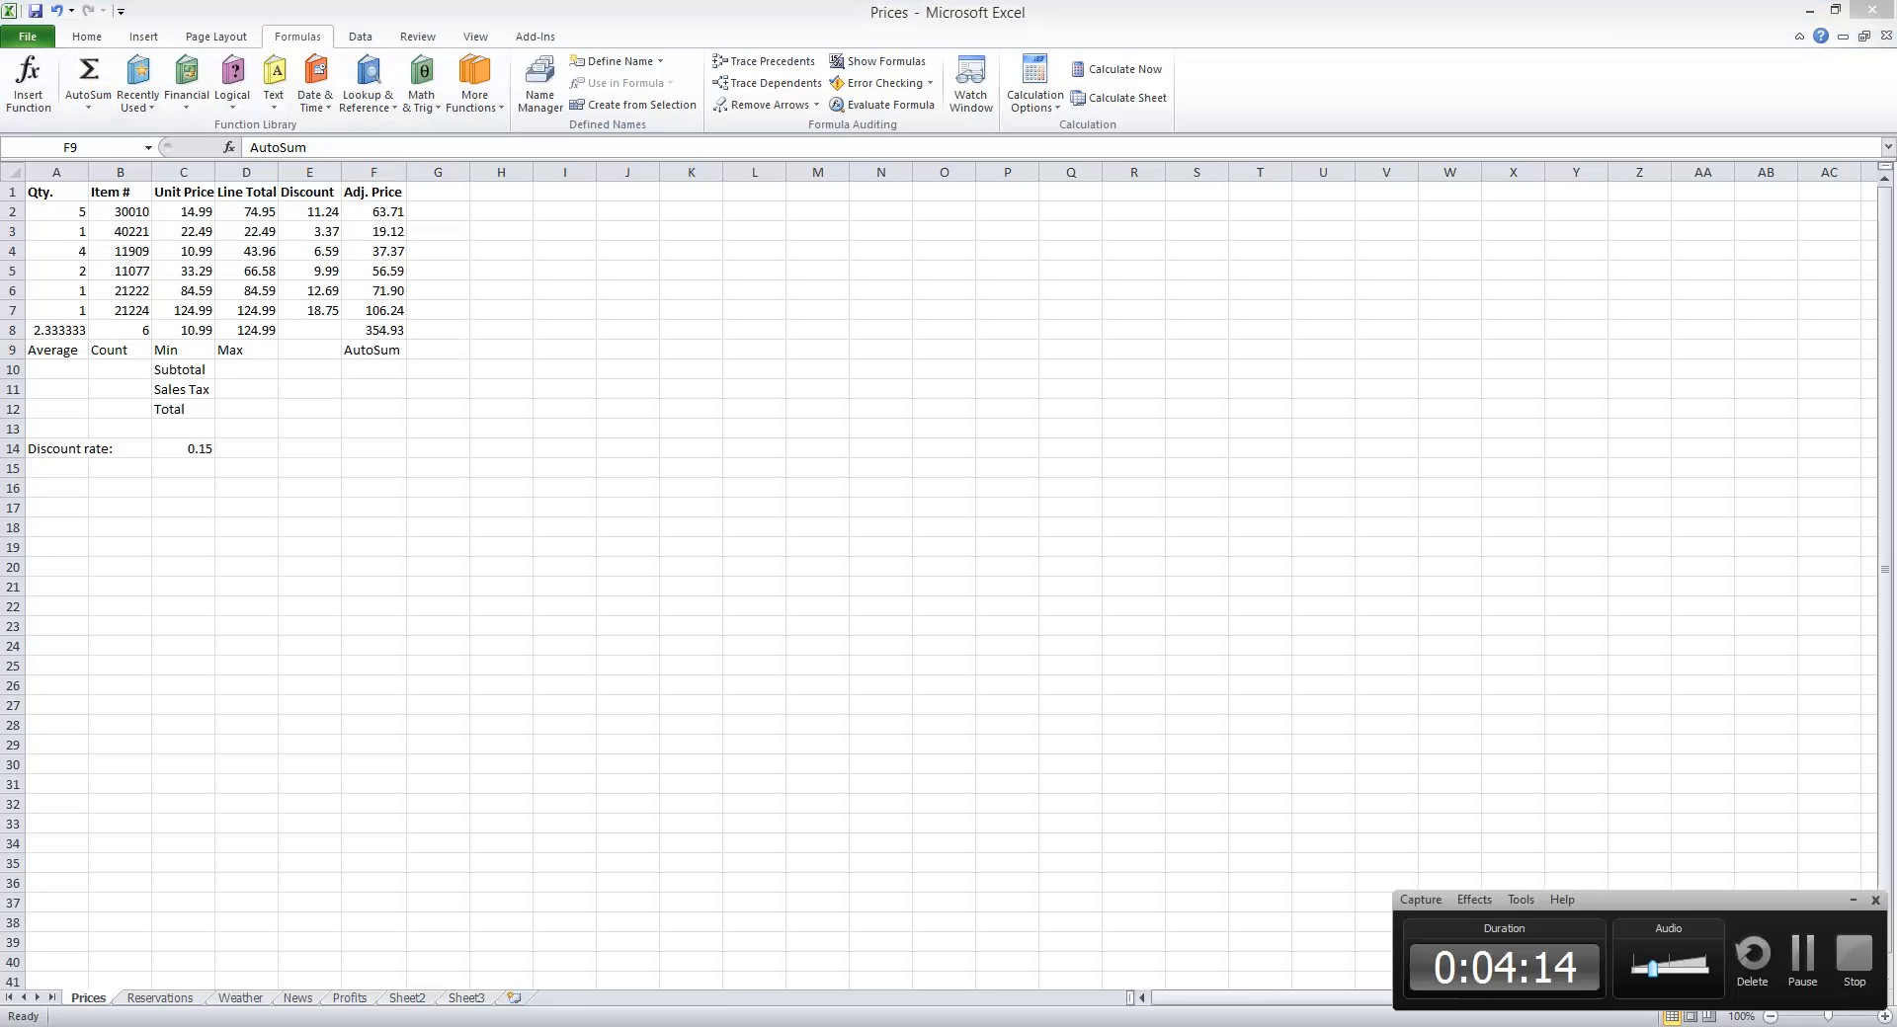